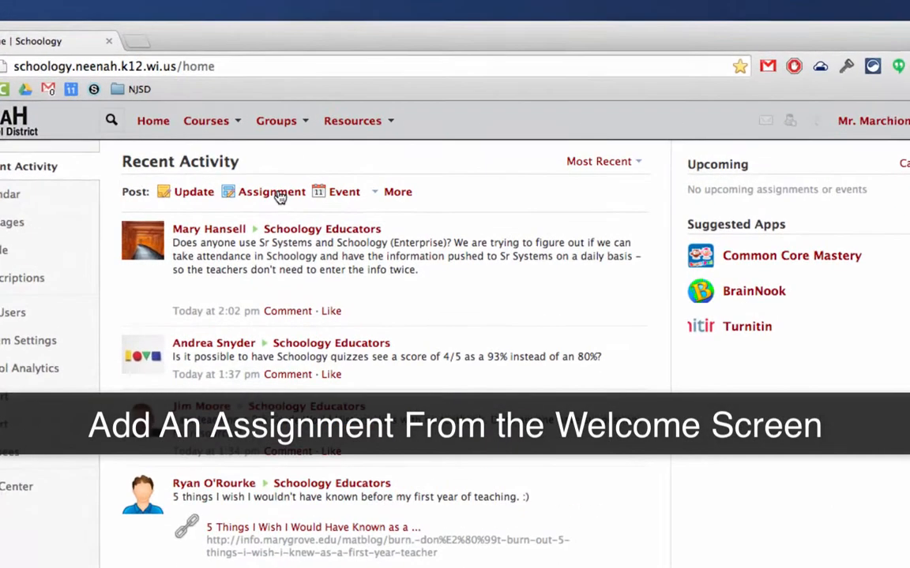
Choose Post: Assignment in the home page's Recent Activity feed.
left_click(281, 198)
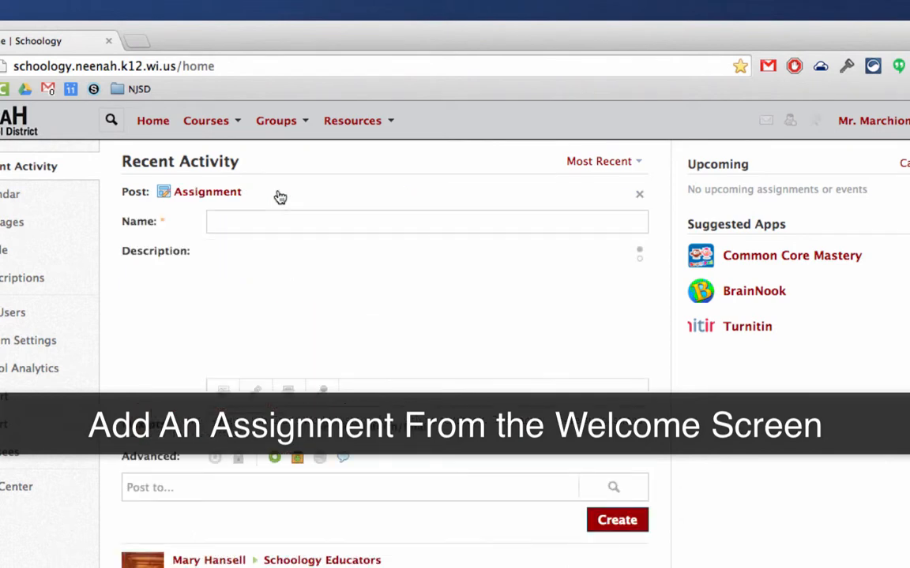
Name the assignment 'Test Assignment' and enter the description 'agagagglkg gakldg /akldg'.
left_click(270, 220)
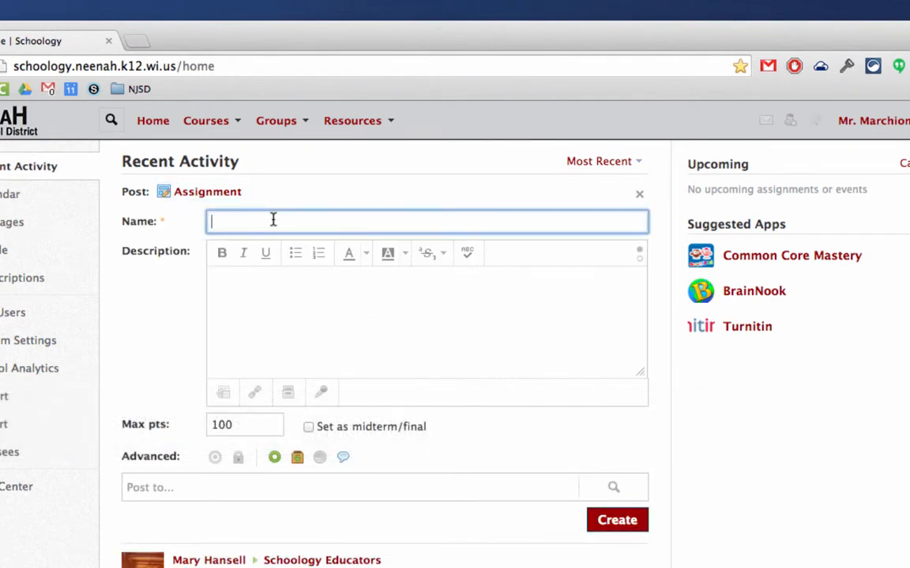
type("Test assignment")
left_click(239, 222)
key("BackSpace")
type("A")
left_click(302, 291)
type("agagagglkg  gakldg /akldg")
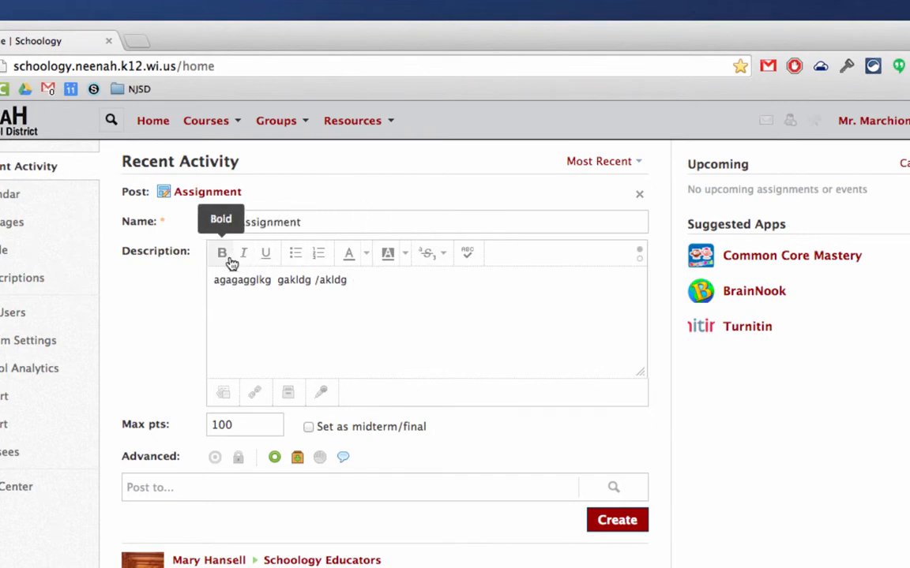
Bold 'agagagglkg', italicise 'gakldg' and underline 'akldg' in the description.
double_click(221, 280)
left_click(224, 259)
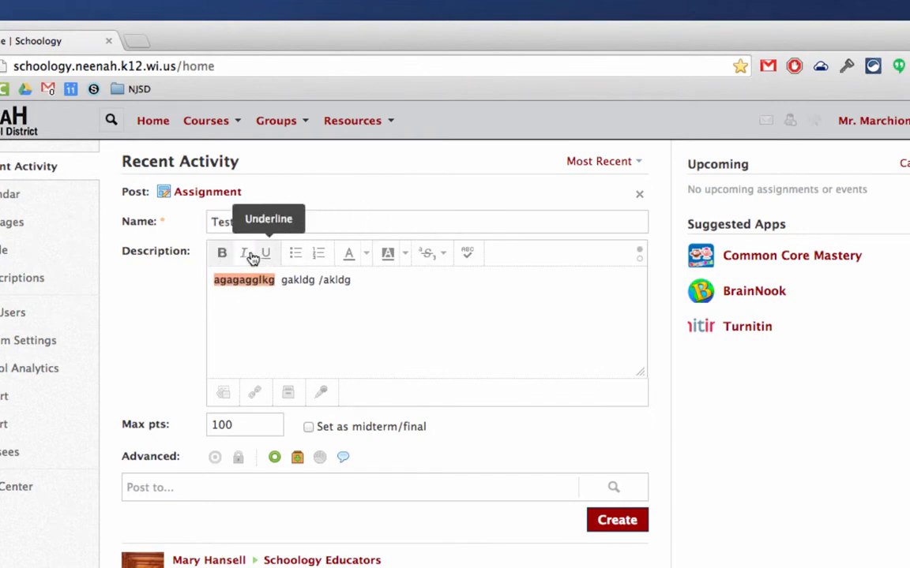
double_click(290, 279)
left_click(244, 254)
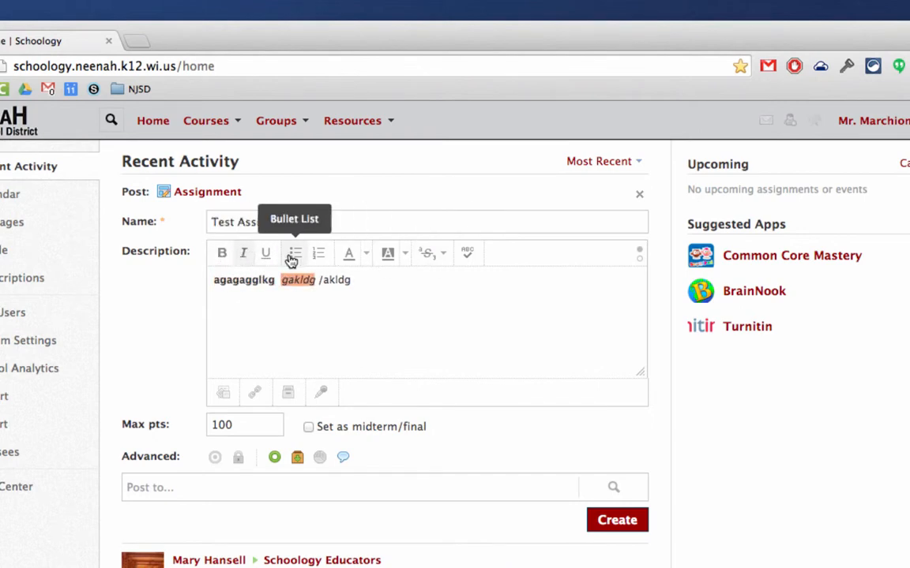
double_click(337, 279)
left_click(264, 254)
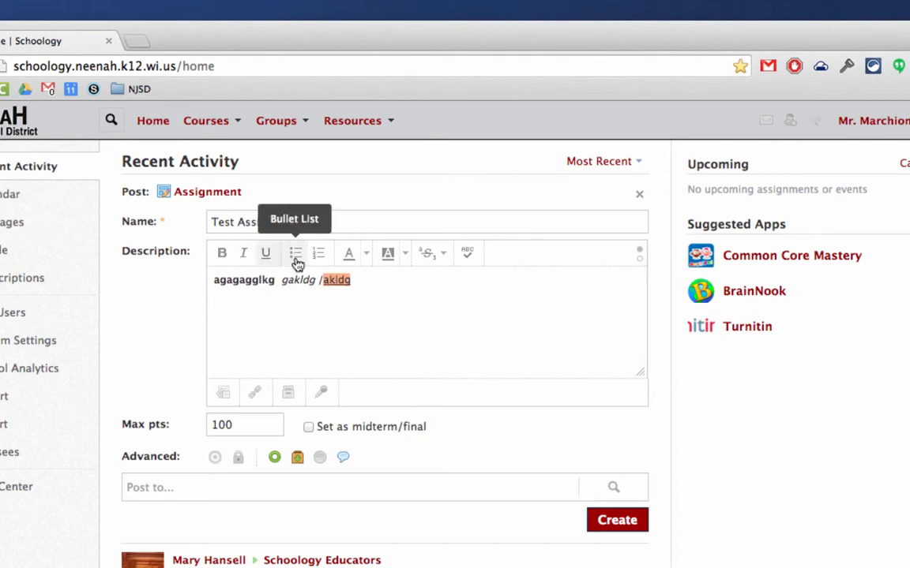
Preview the text colour, highlight and extra formatting options without applying any.
left_click(367, 258)
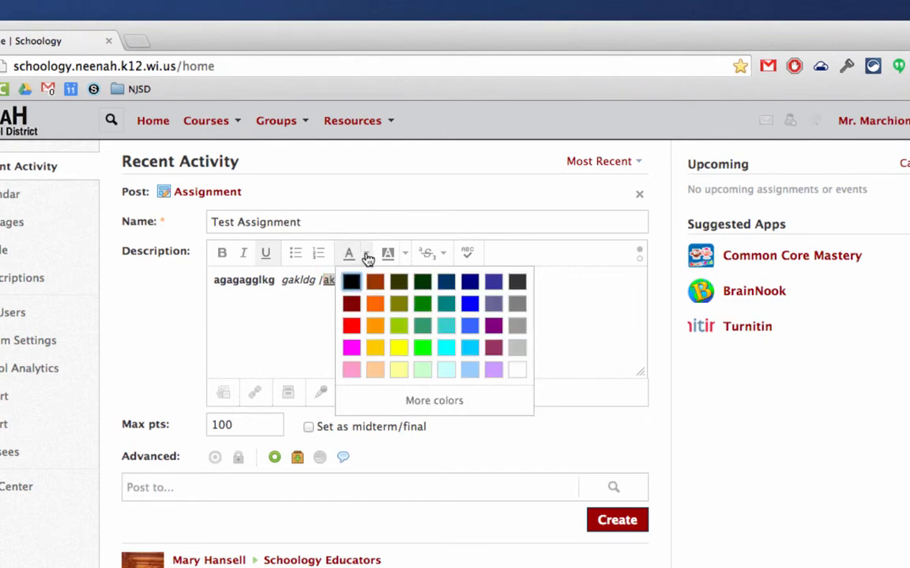
left_click(405, 254)
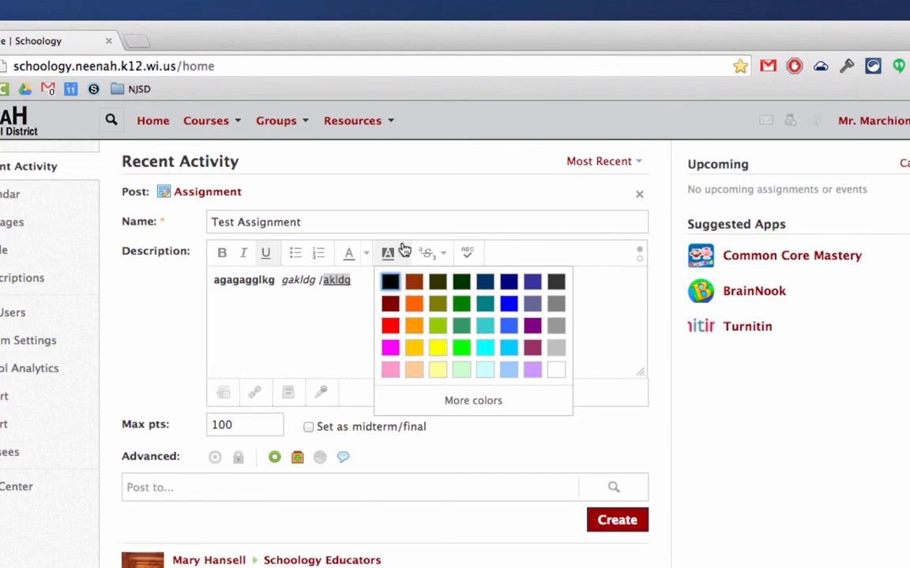
left_click(443, 255)
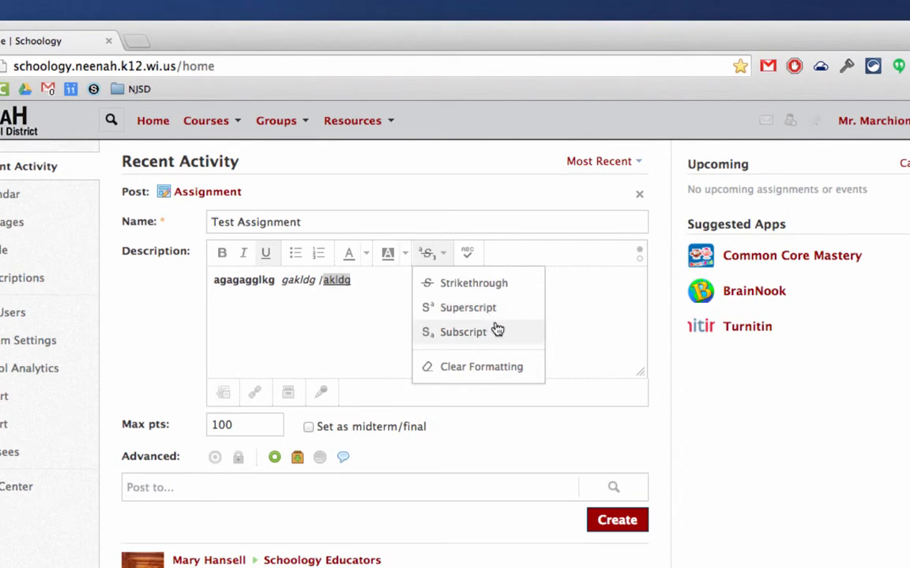
left_click(504, 249)
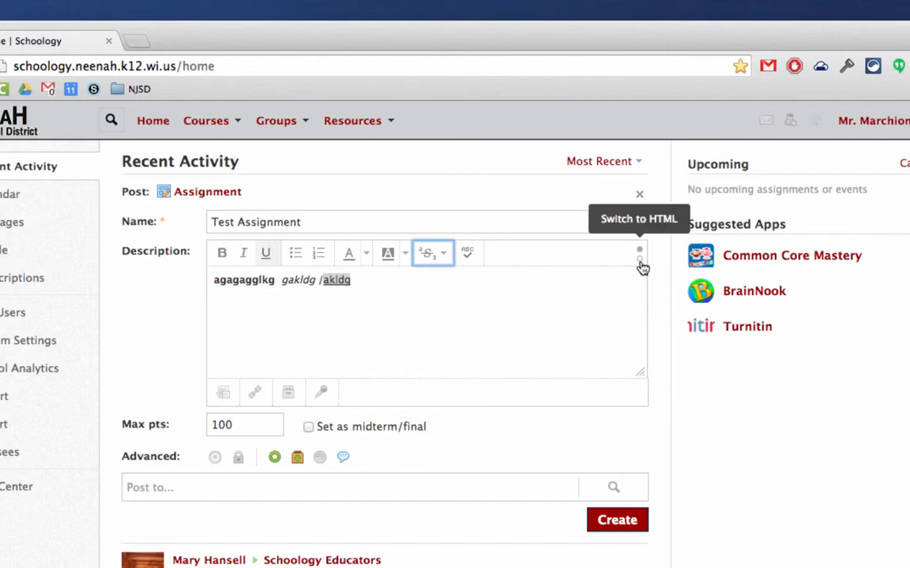
left_click(640, 262)
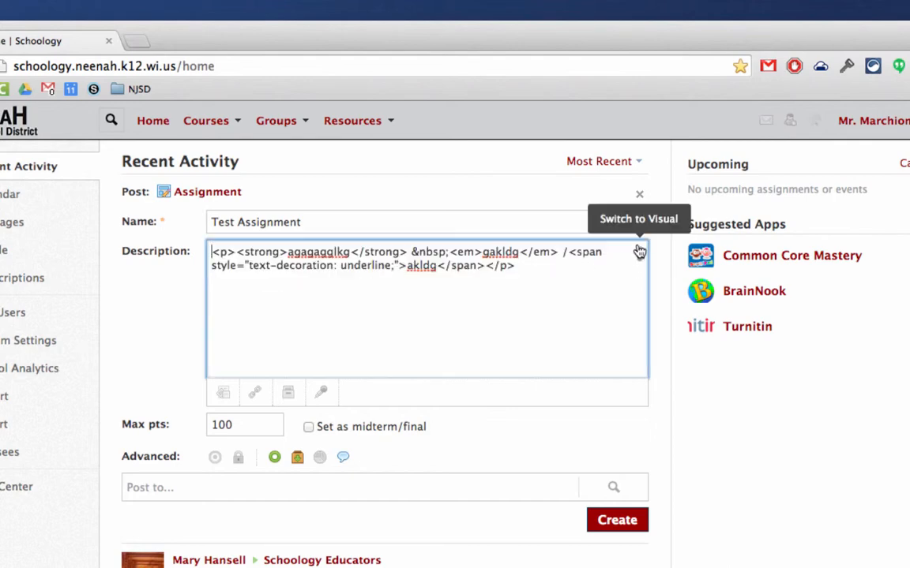
left_click(640, 251)
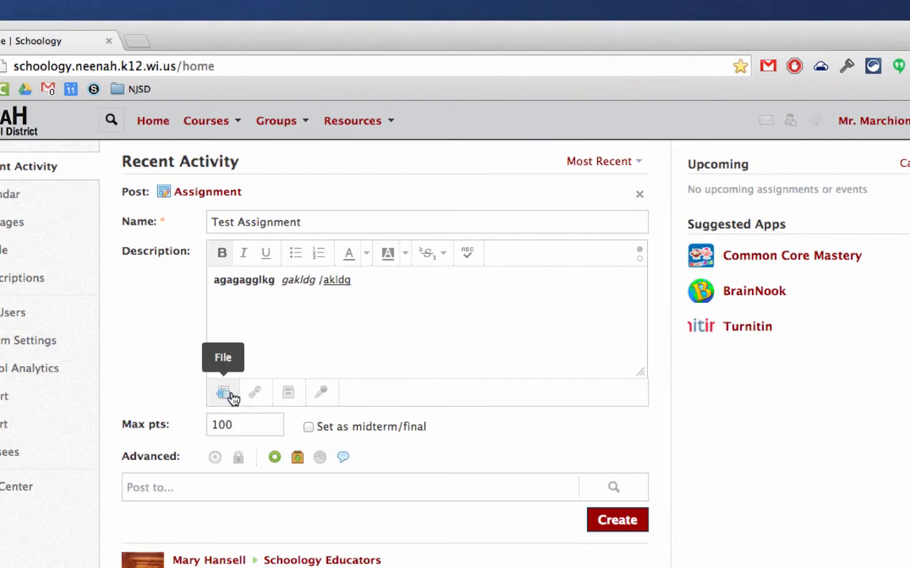
Attach Schoology_Code_of_Conduct.doc from the Manuals folder as a file on the assignment.
left_click(229, 396)
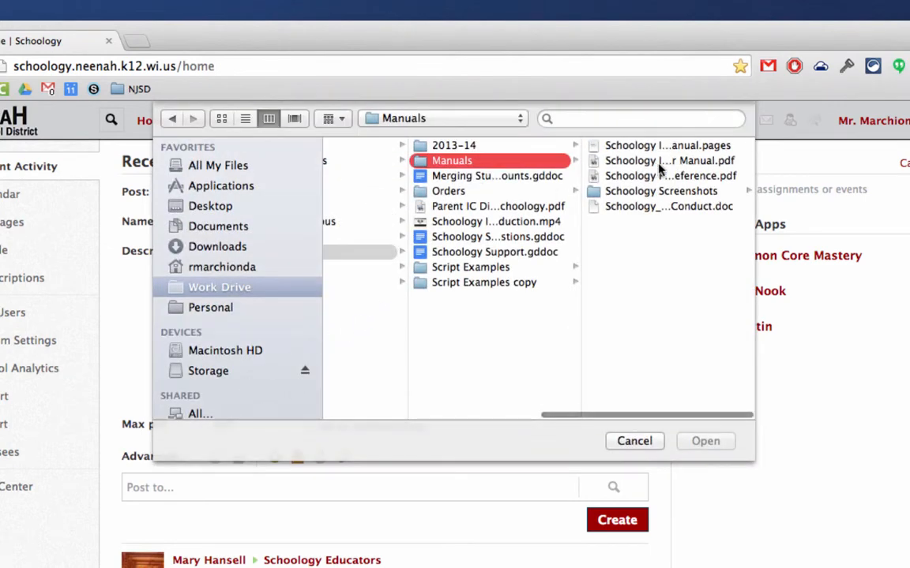
left_click(616, 206)
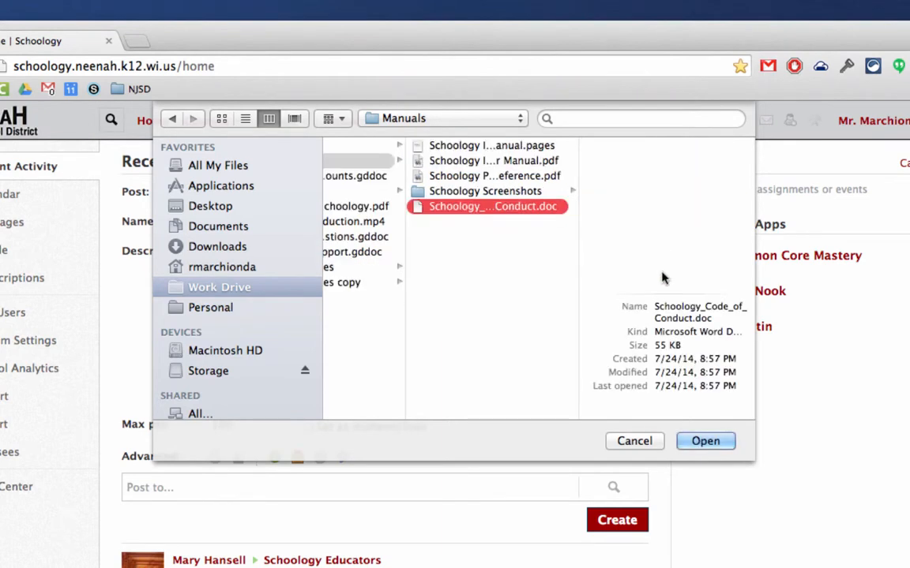
left_click(706, 442)
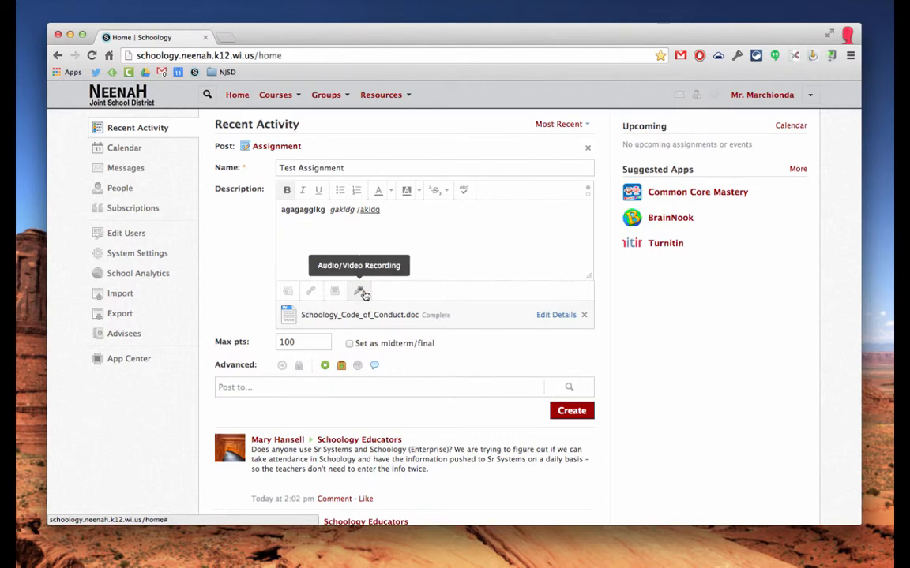
left_click_drag(301, 345, 269, 346)
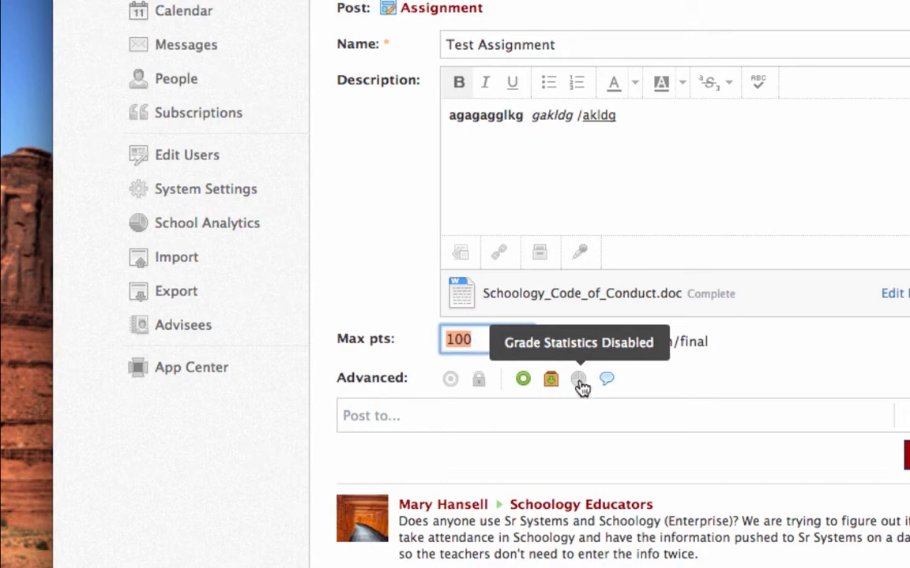
Under Advanced, enable Grade Statistics and disable Comments for the assignment.
left_click(579, 382)
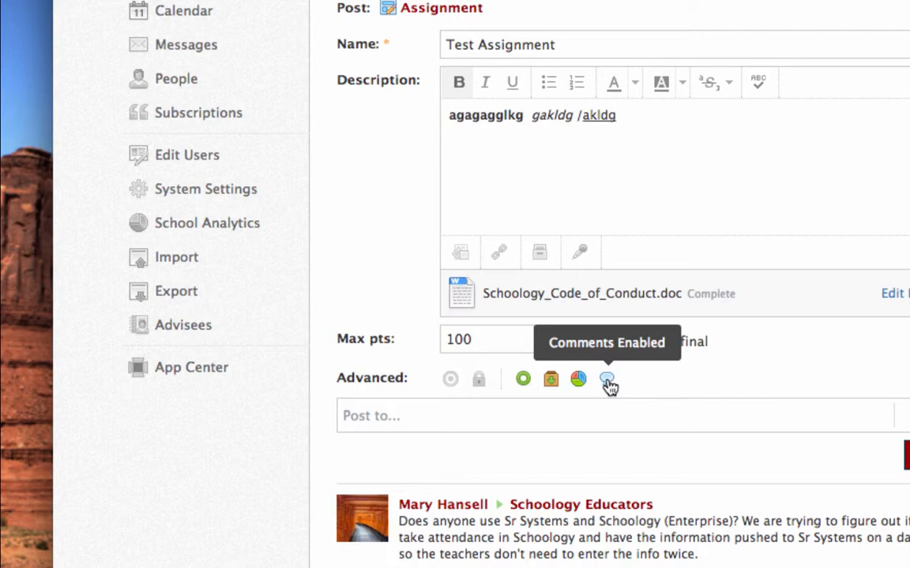
left_click(607, 382)
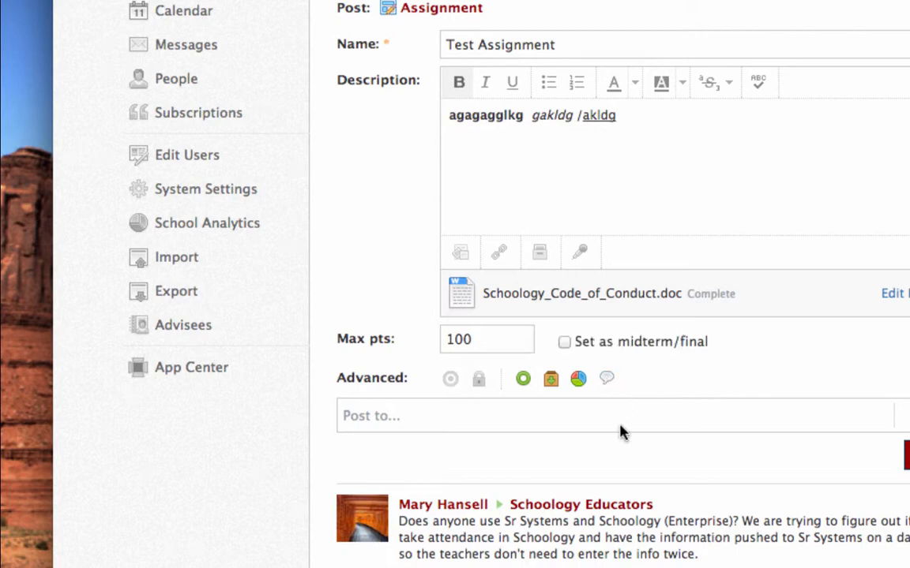
left_click(494, 414)
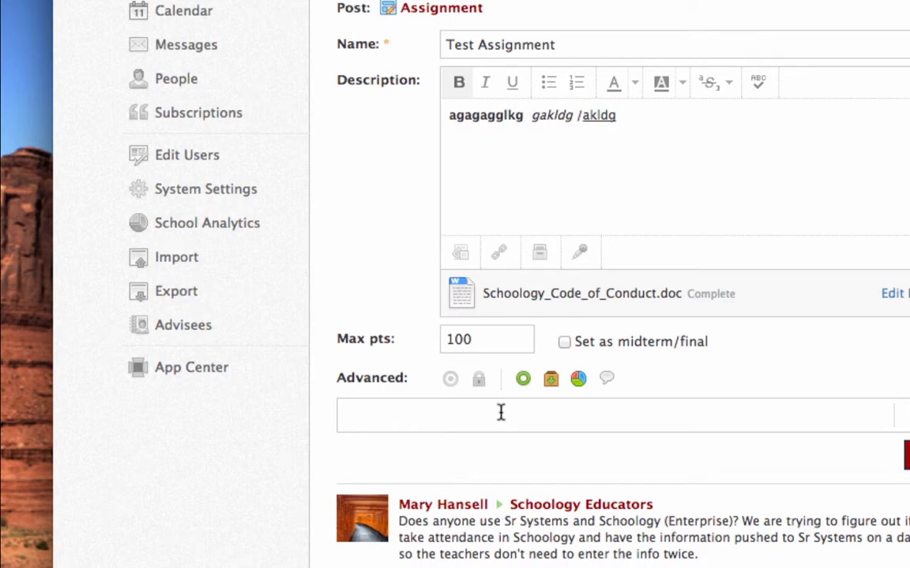
Add Hour 2 – Math and Hour 3 as the assignment's Post to courses.
type("mar")
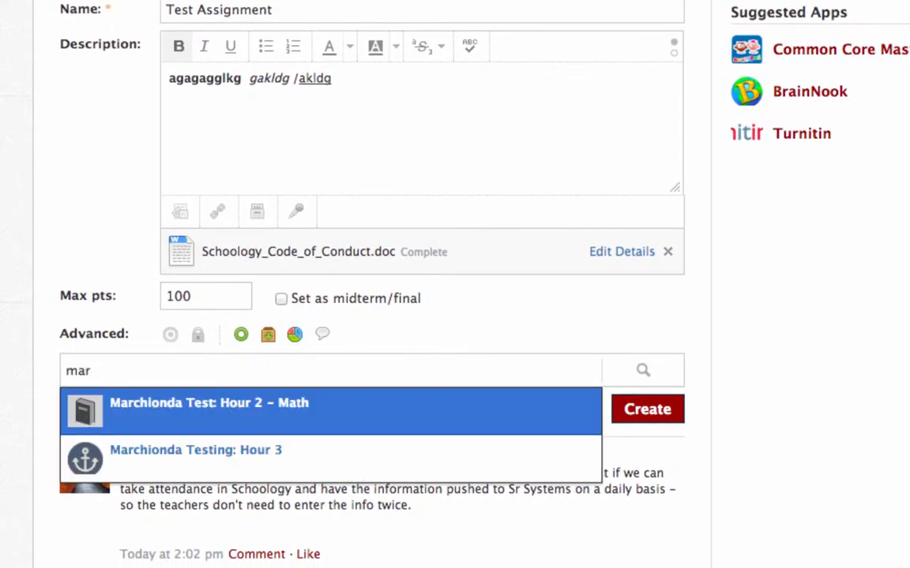
left_click(247, 406)
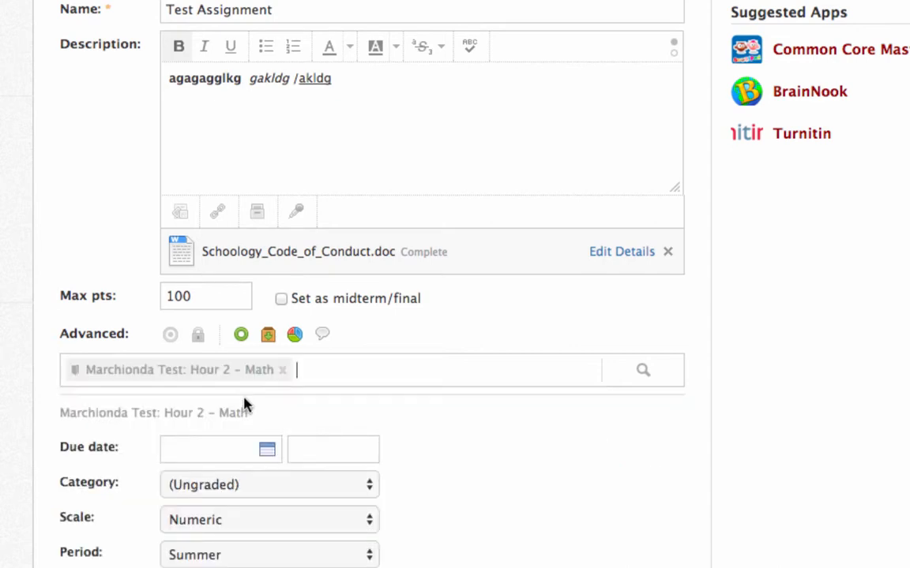
type("ma")
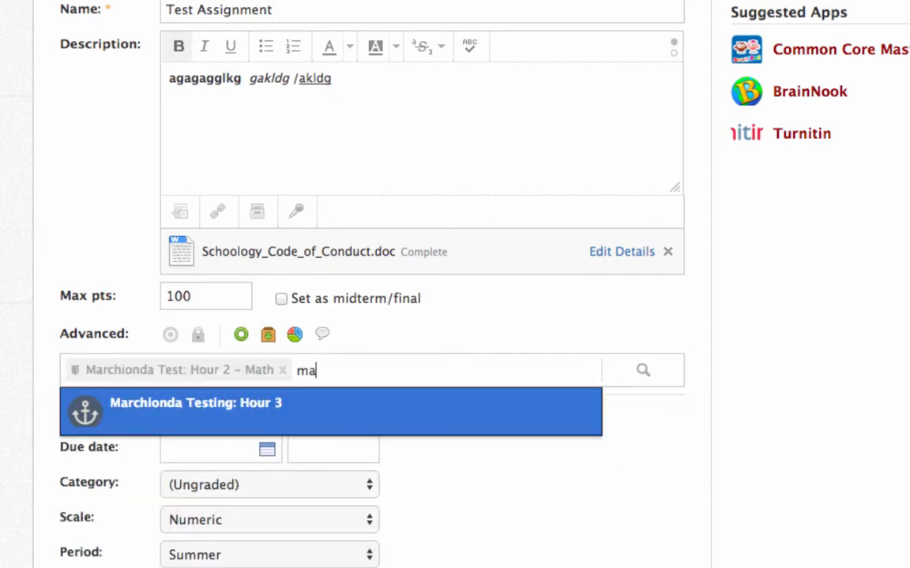
type("r")
left_click(268, 403)
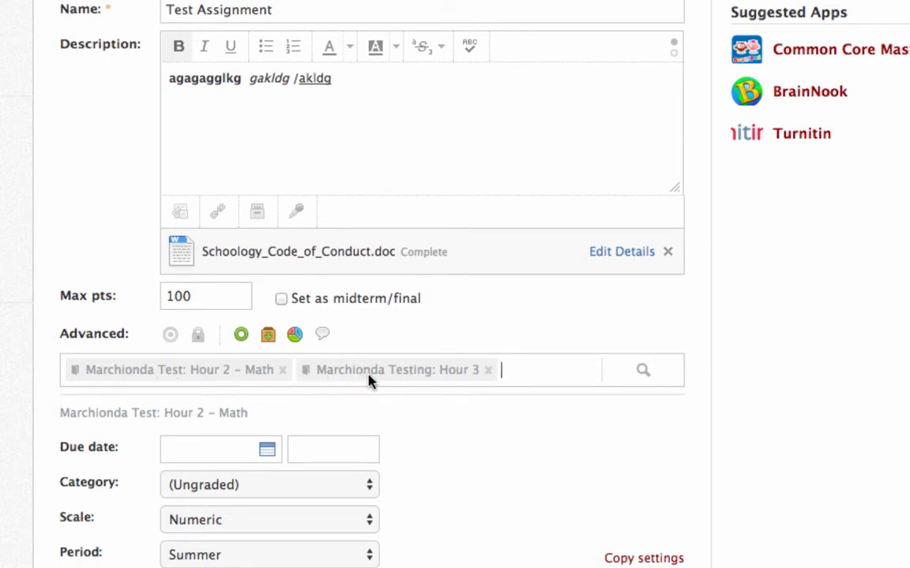
scroll(484, 442, "down", 4)
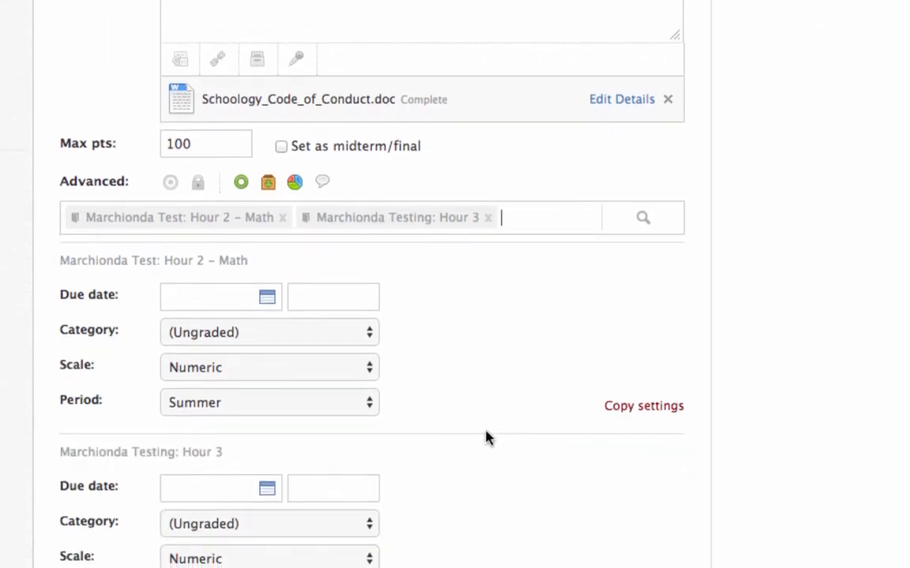
scroll(474, 403, "down", 1)
scroll(471, 316, "down", 2)
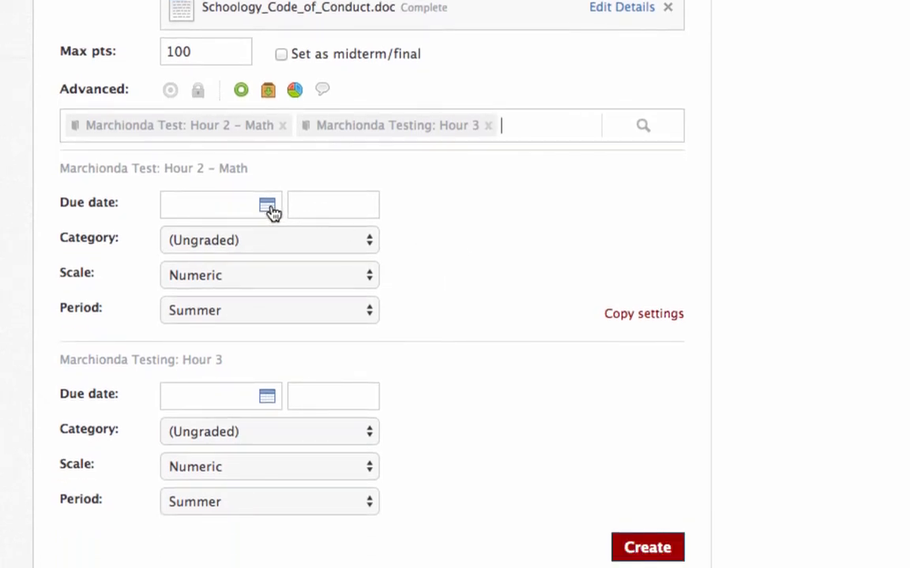
For Hour 2, set due August 13 at 10:05PM, Classwork category, Numeric scale, Summer period.
left_click(270, 212)
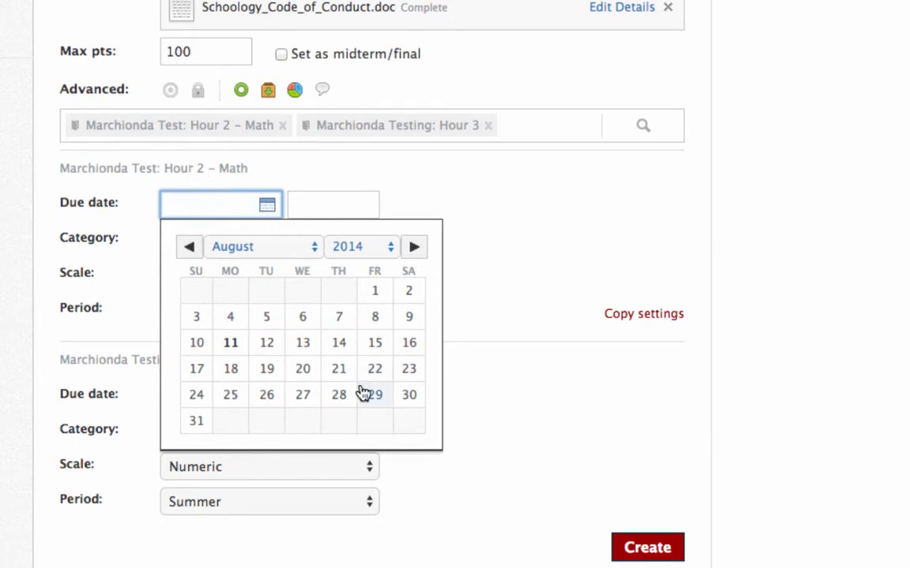
left_click(301, 346)
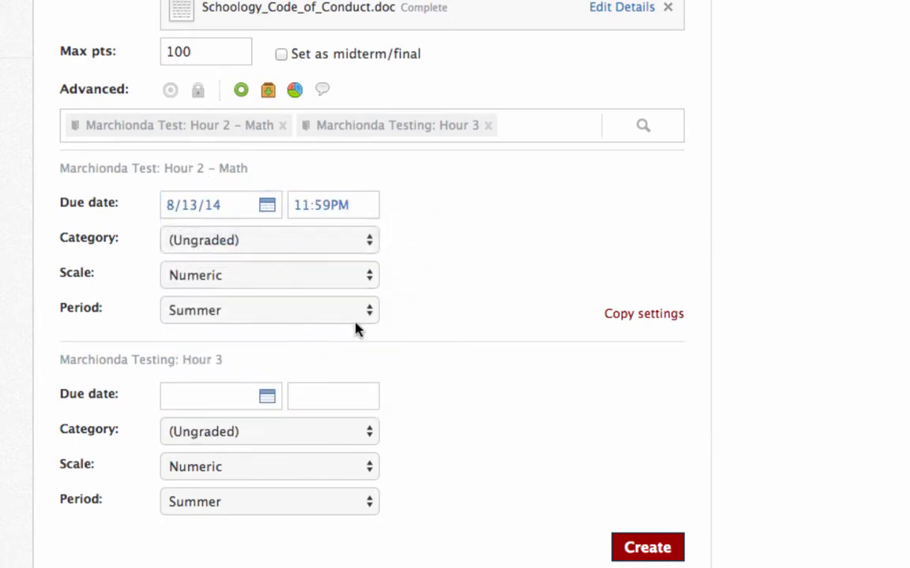
left_click(276, 249)
left_click(289, 260)
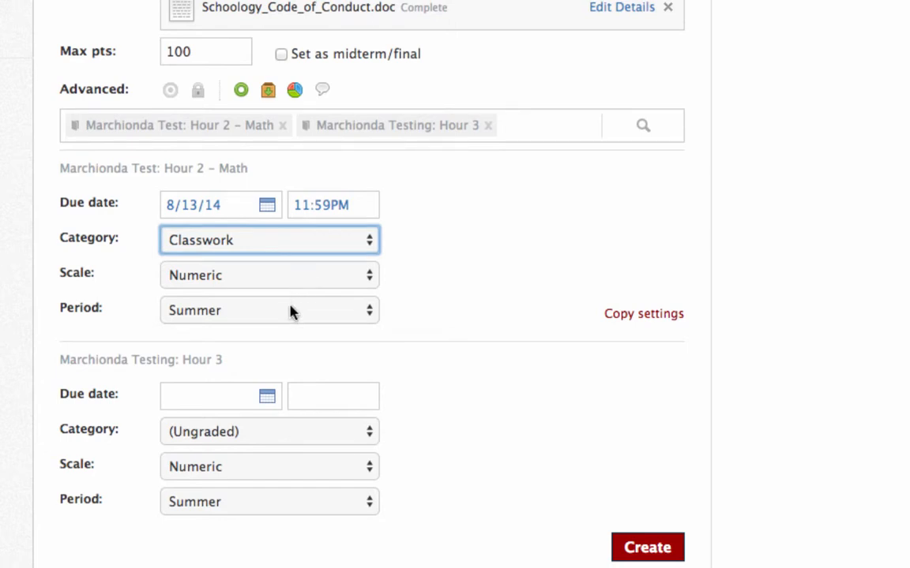
left_click(296, 276)
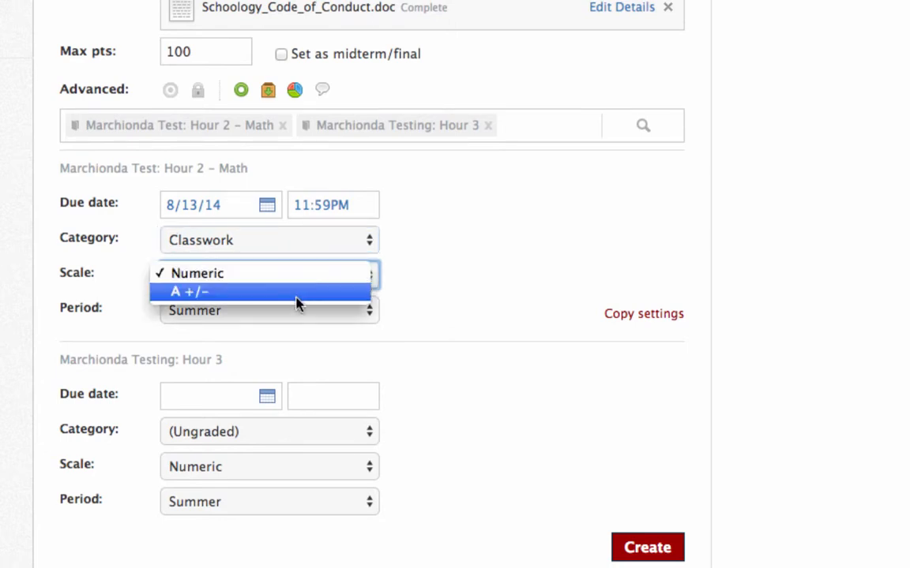
left_click(300, 276)
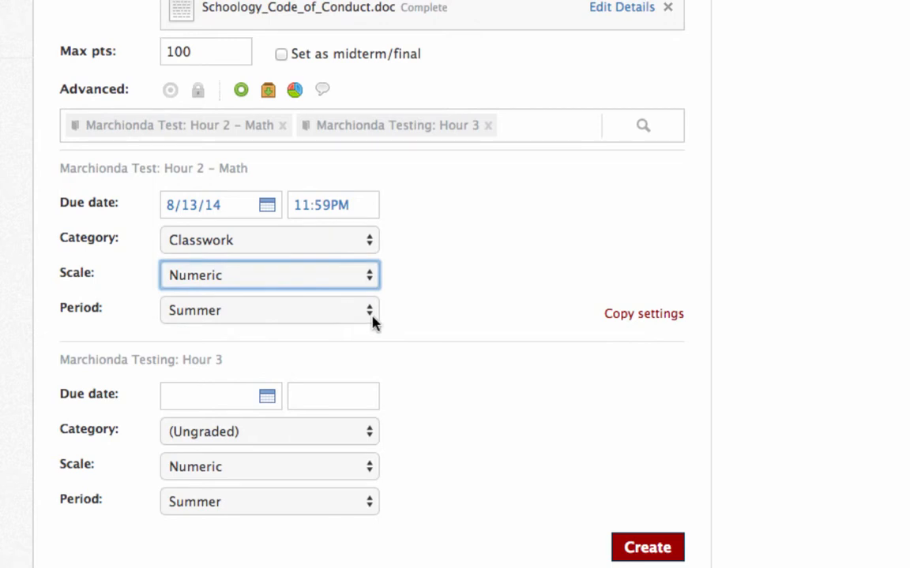
left_click(372, 320)
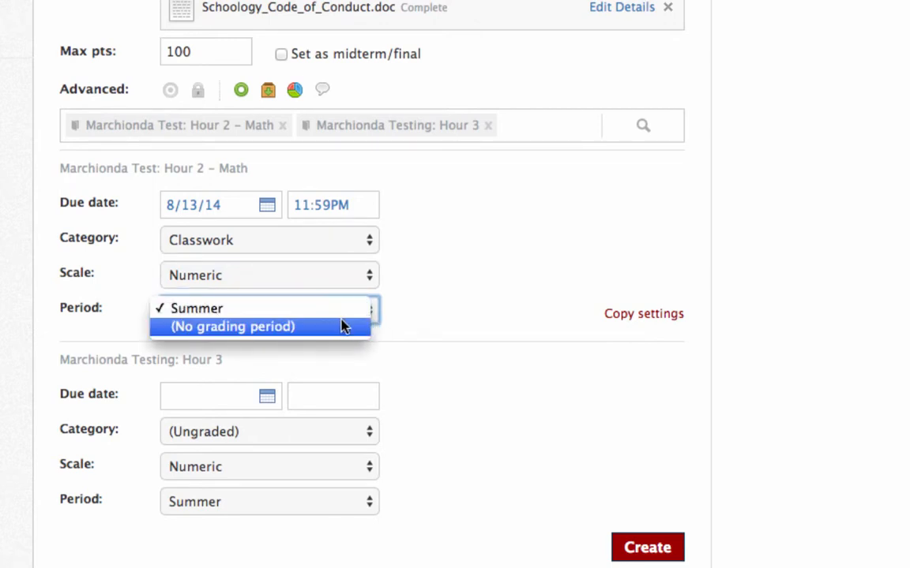
left_click(345, 311)
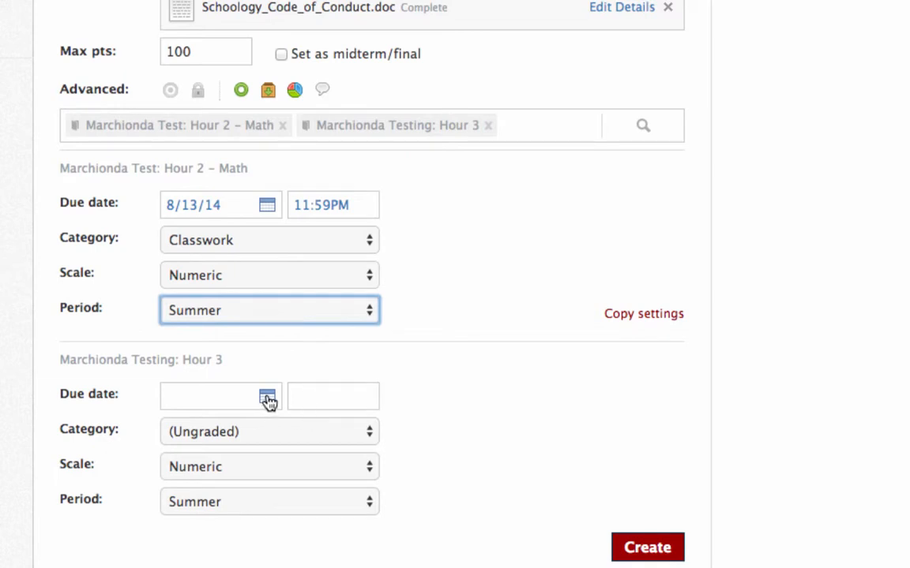
left_click_drag(349, 205, 290, 206)
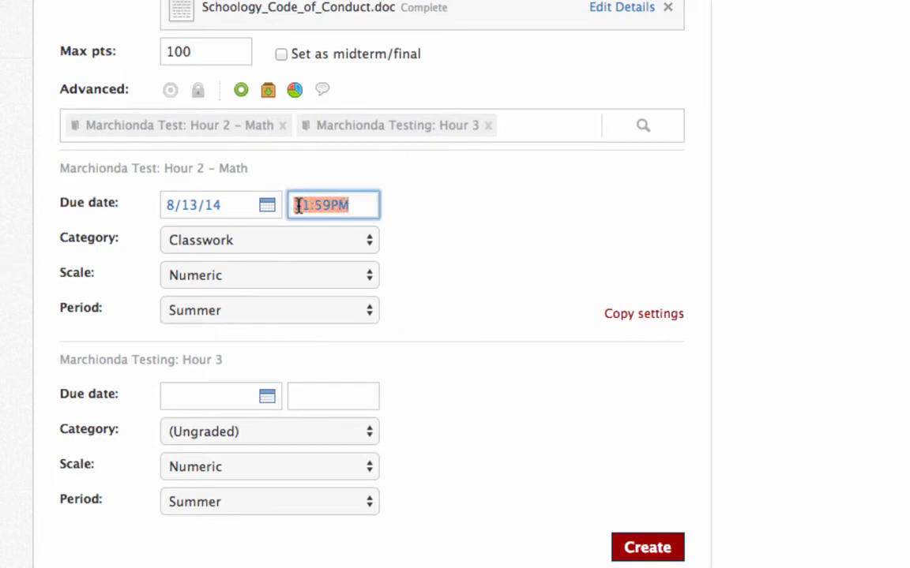
type("10:")
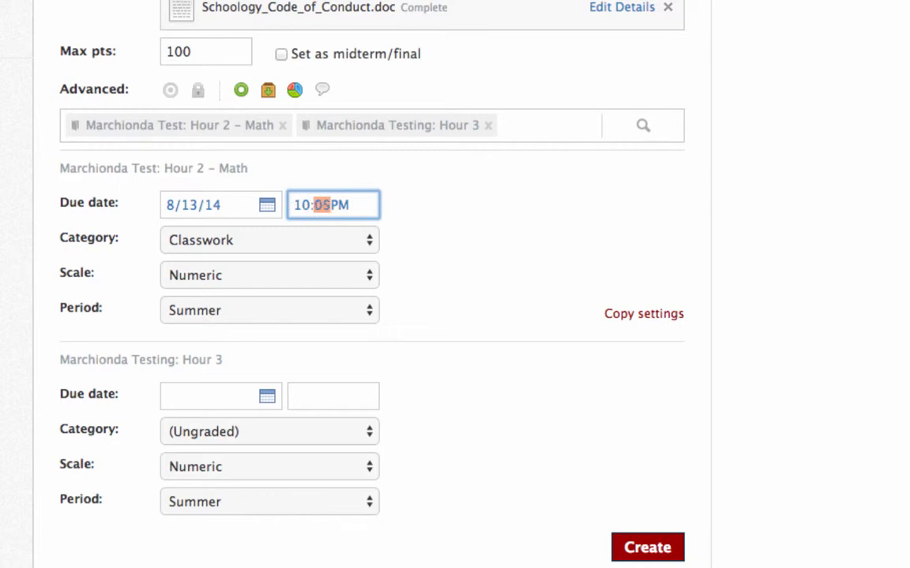
left_click(490, 211)
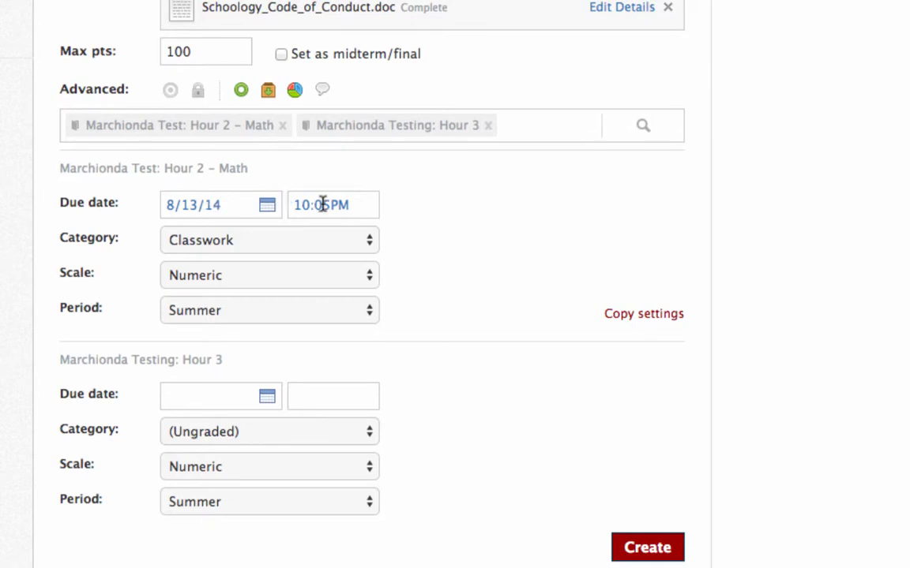
Give Hour 3 a due date of 8/13/14 11:15PM and Classwork category, then create the assignment.
left_click(268, 396)
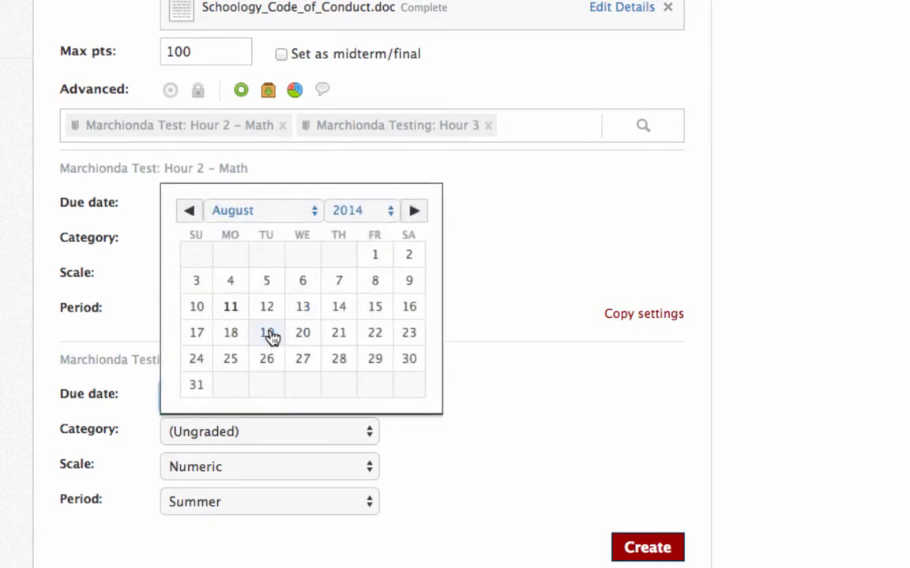
left_click(497, 324)
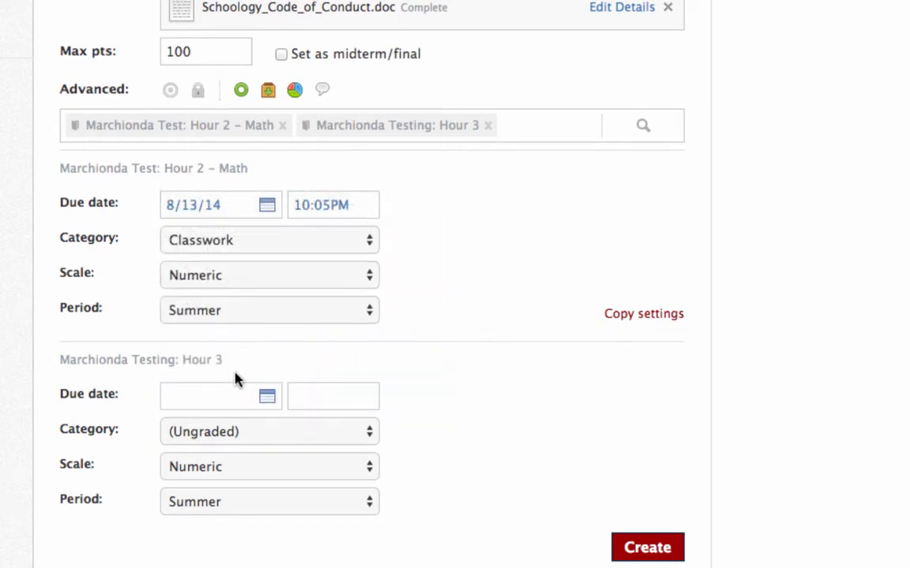
left_click(267, 397)
left_click(293, 312)
left_click(335, 397)
left_click_drag(351, 397, 241, 408)
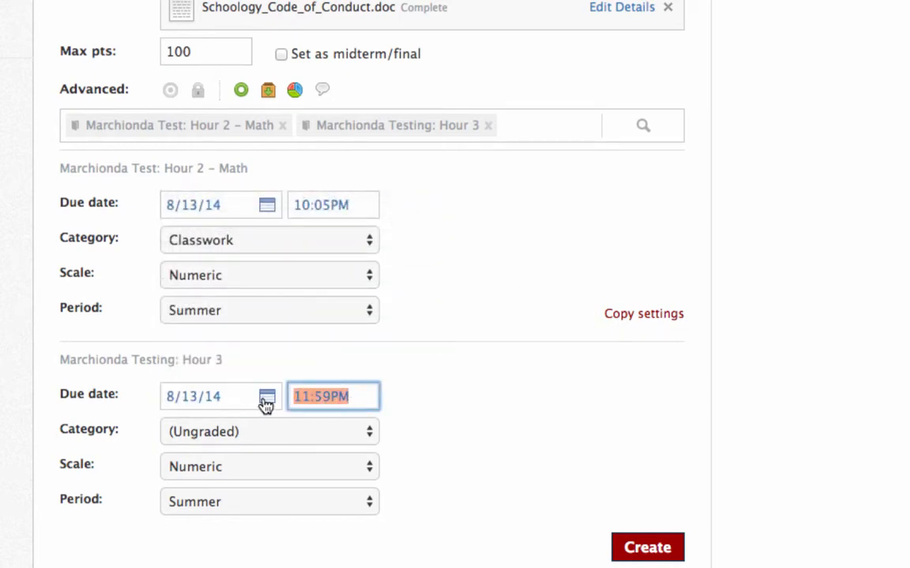
type("11:")
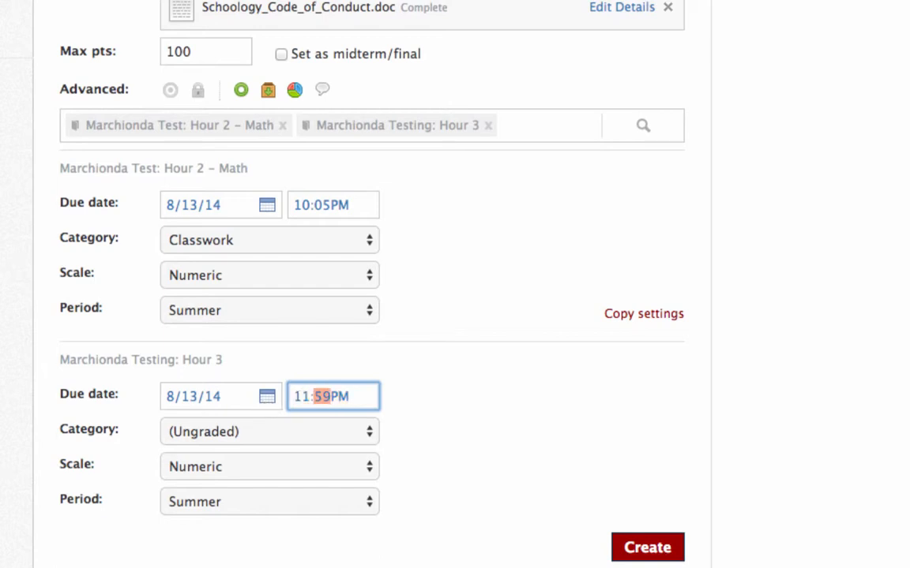
type("15")
left_click(363, 434)
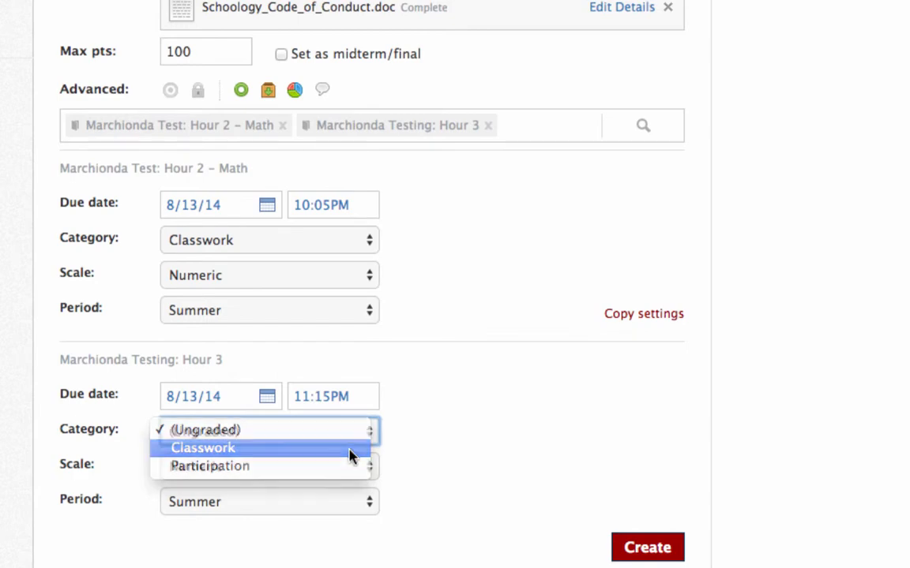
left_click(352, 450)
scroll(511, 512, "down", 4)
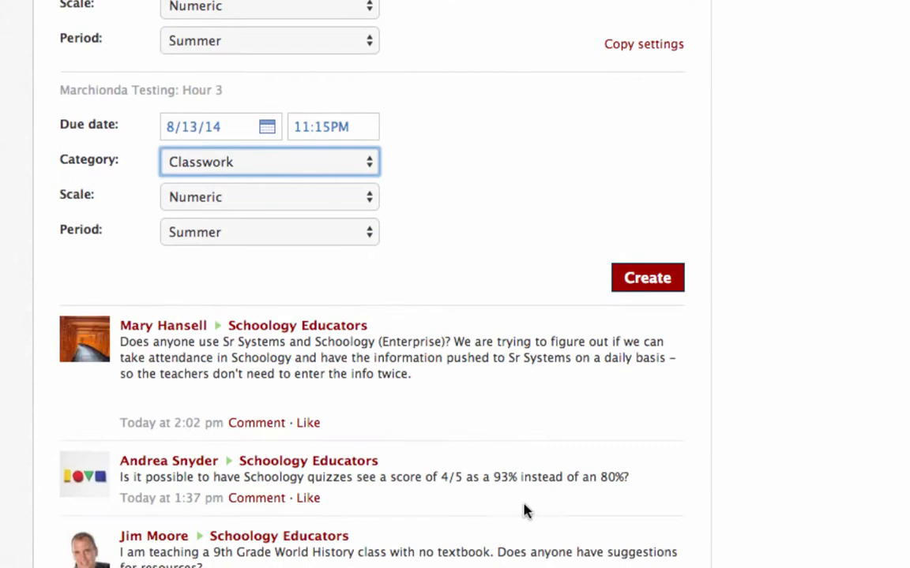
left_click(649, 279)
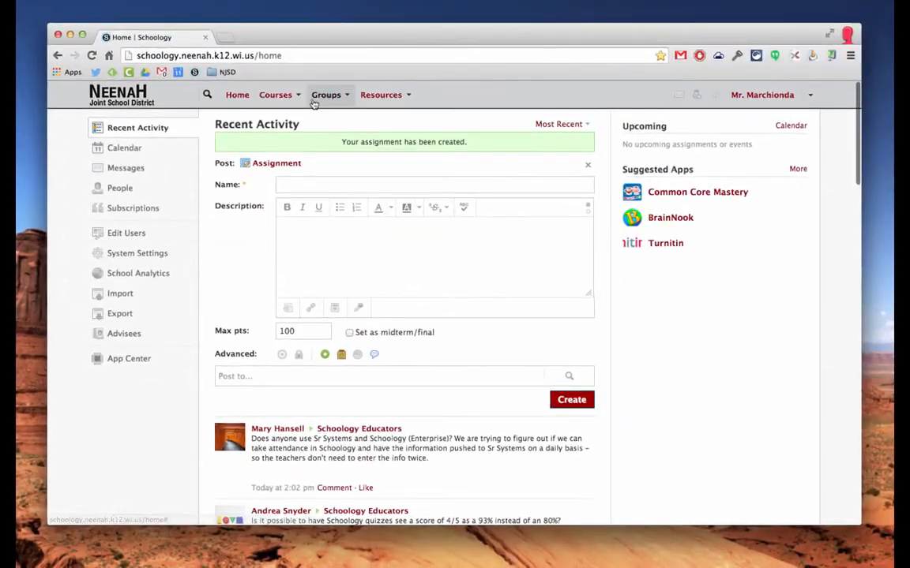
Go to the Hour 2 – Math course, view its Updates, then its Materials page.
left_click(295, 96)
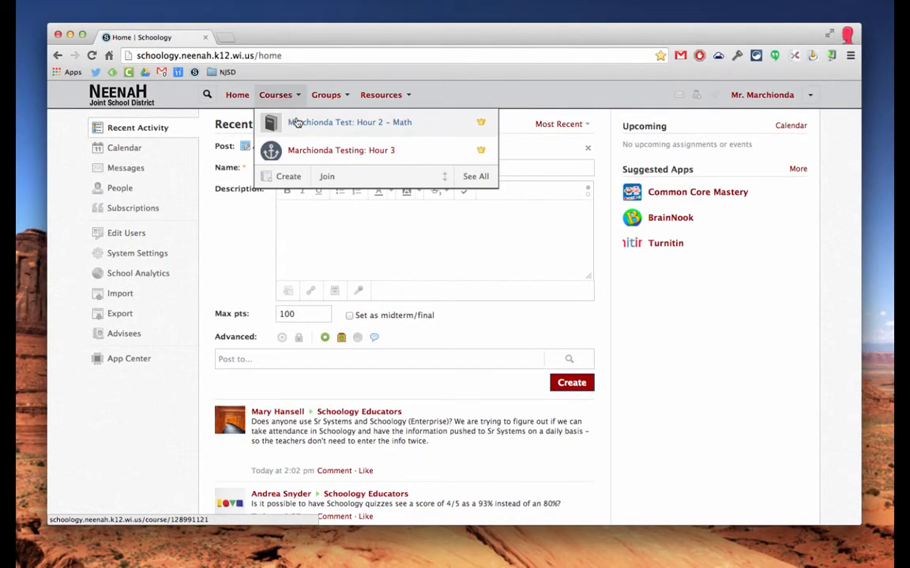
left_click(297, 124)
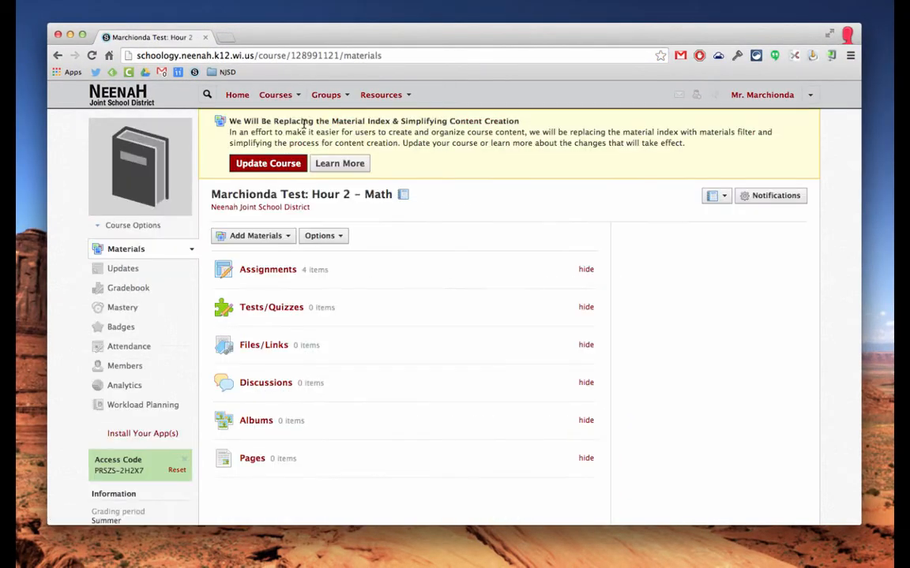
left_click(125, 269)
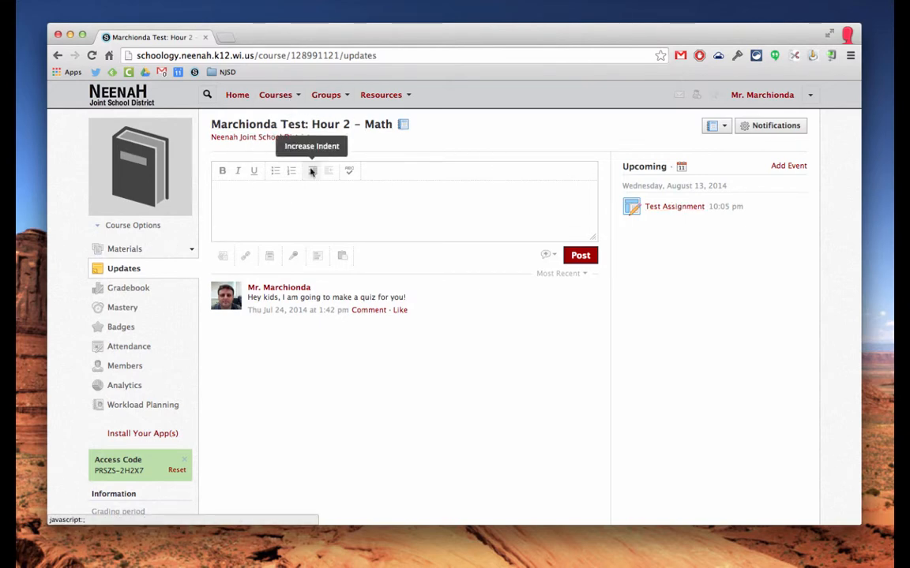
left_click(122, 250)
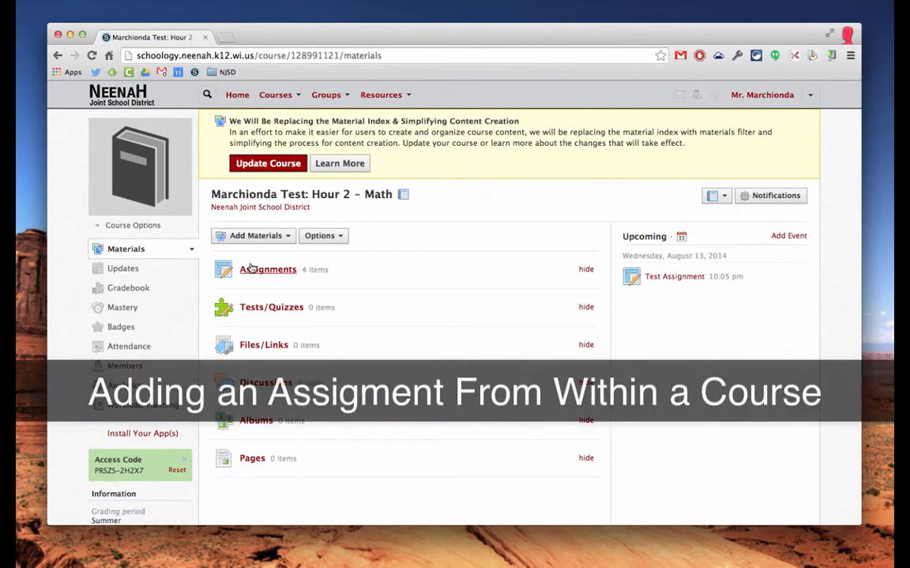
Create a course assignment named 'sdfda' with description 'asdfadsf' from Add Materials.
left_click(264, 237)
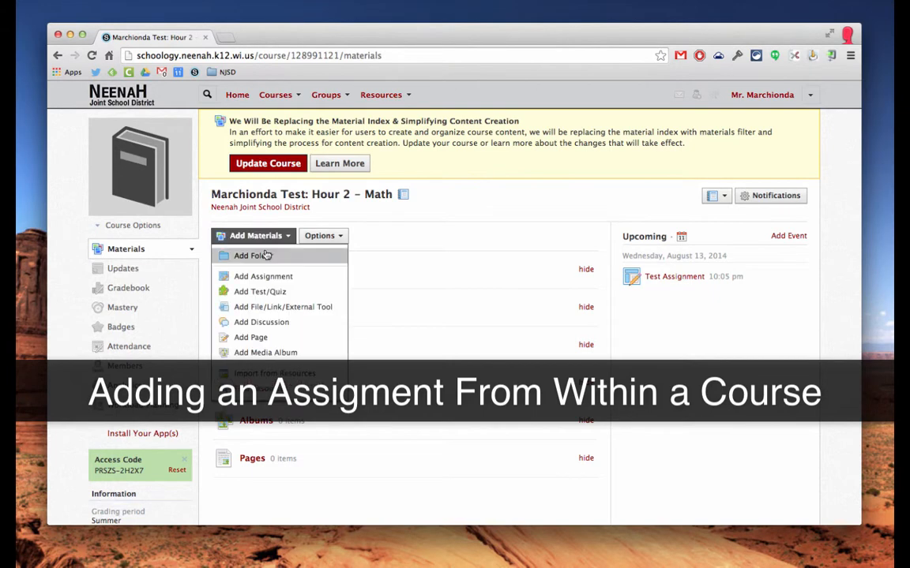
left_click(264, 278)
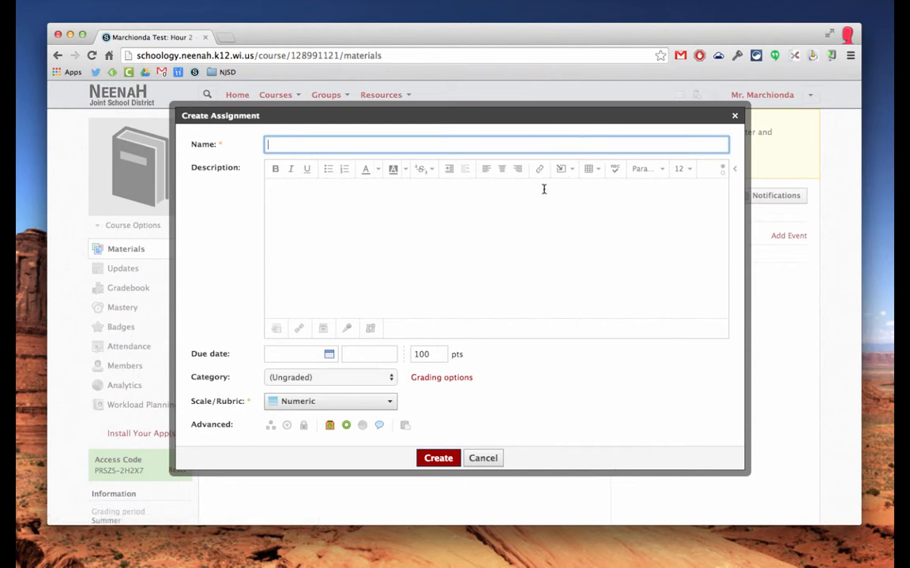
left_click(573, 172)
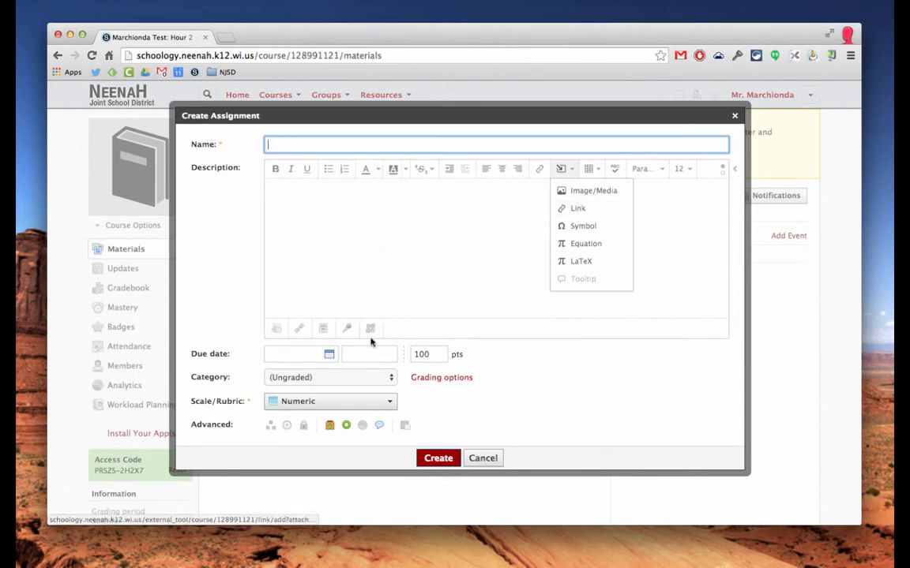
type("sdfda")
left_click(363, 215)
type("asdfadsf")
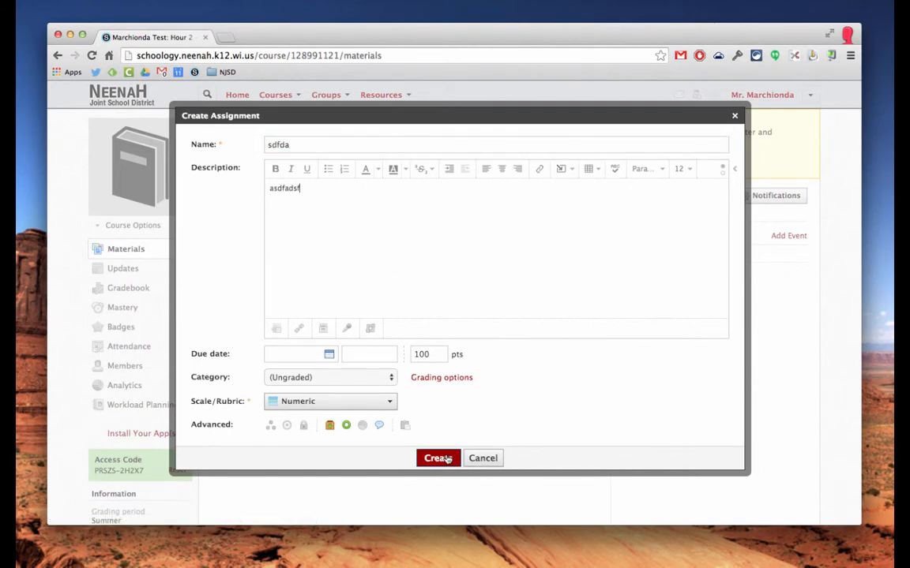
left_click(439, 459)
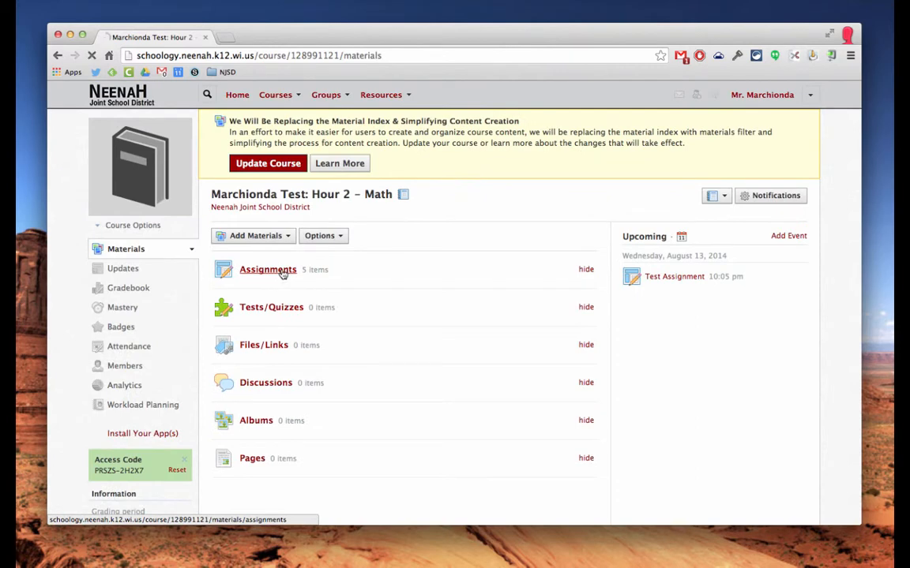
Copy the second listed assignment to Hour 3's Unit 1 folder, due August 13, category Classwork.
left_click(285, 272)
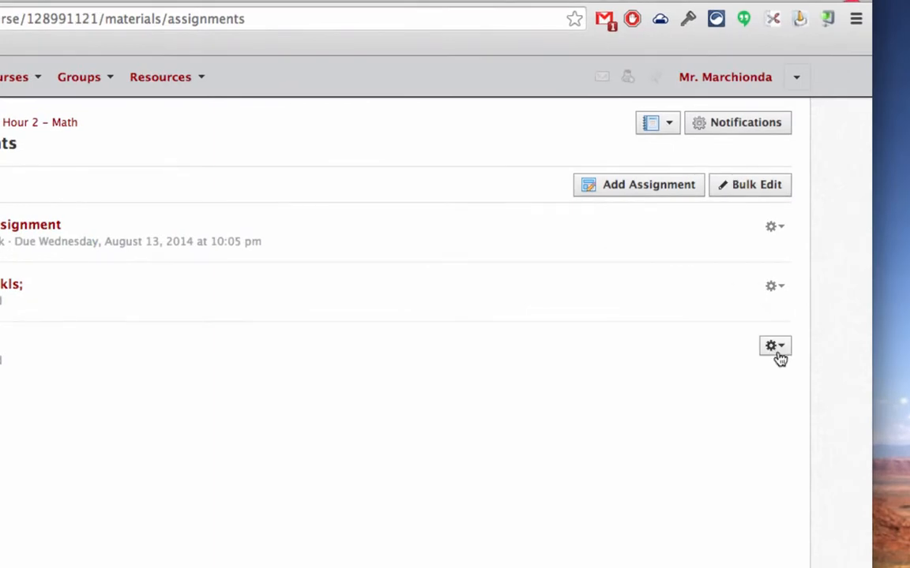
left_click(775, 289)
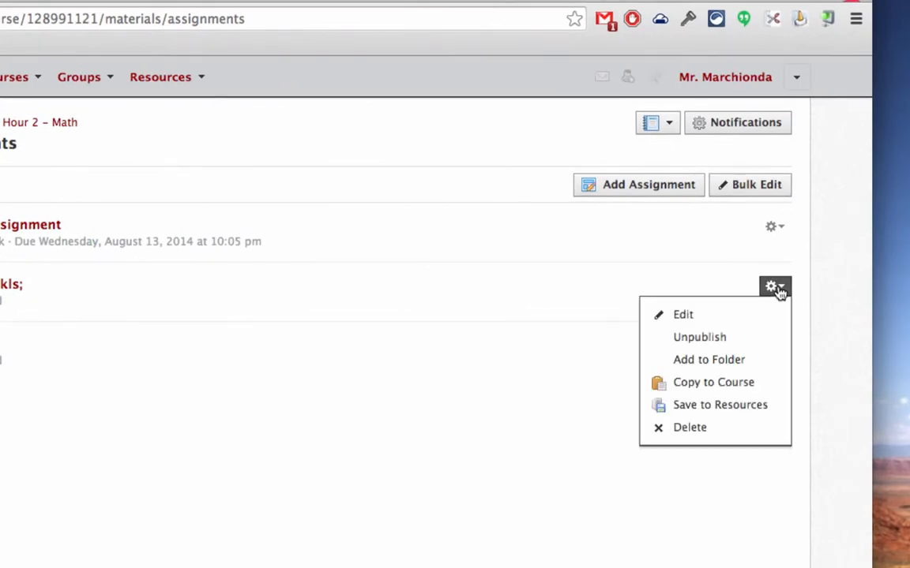
left_click(731, 387)
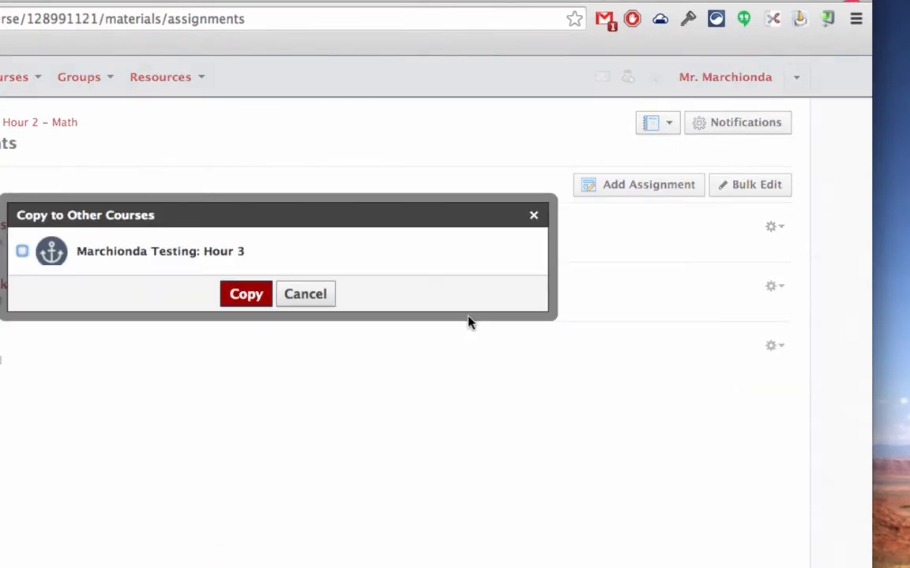
left_click(22, 251)
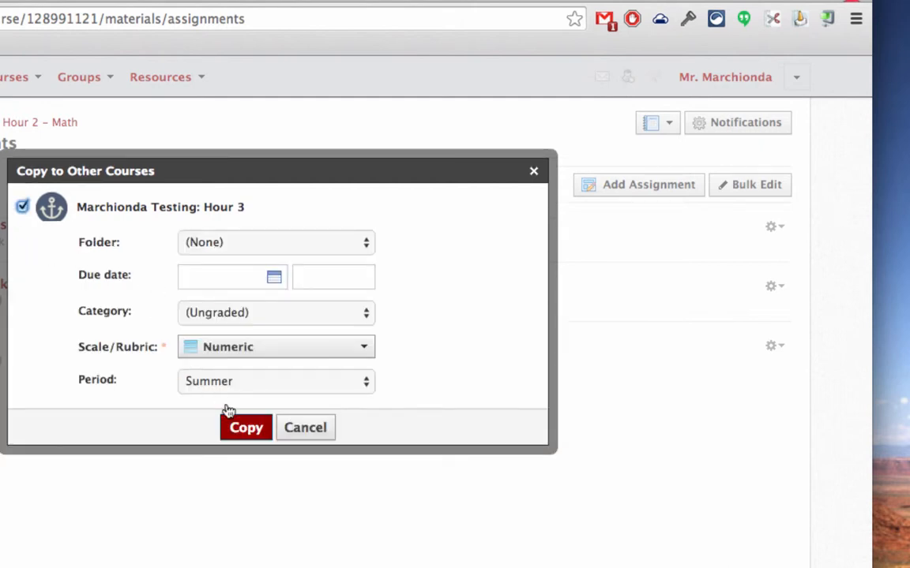
left_click(247, 248)
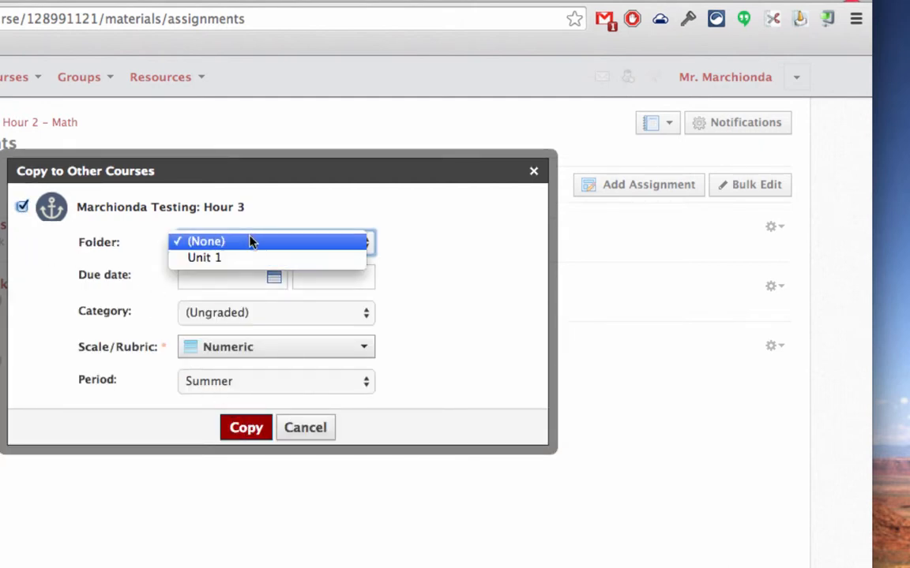
left_click(249, 256)
left_click(274, 280)
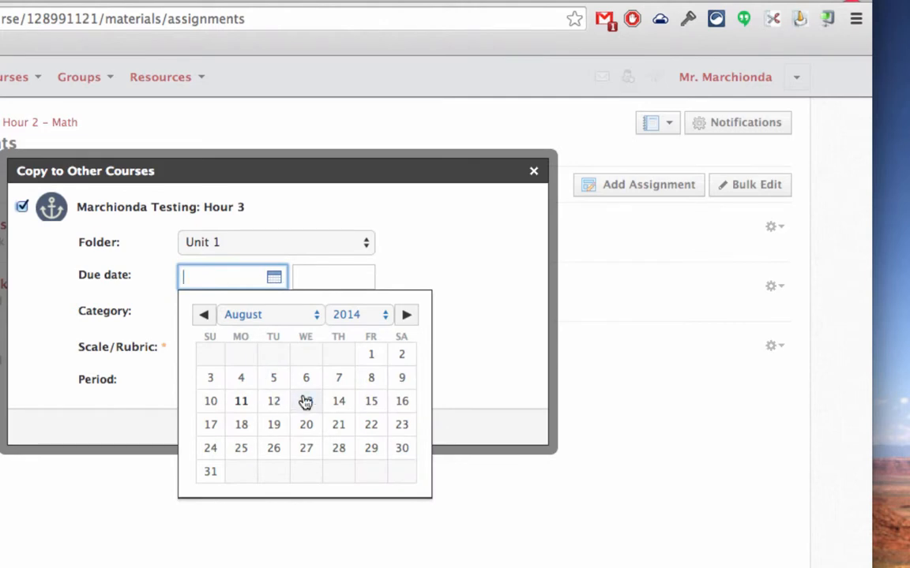
left_click(301, 396)
left_click(324, 313)
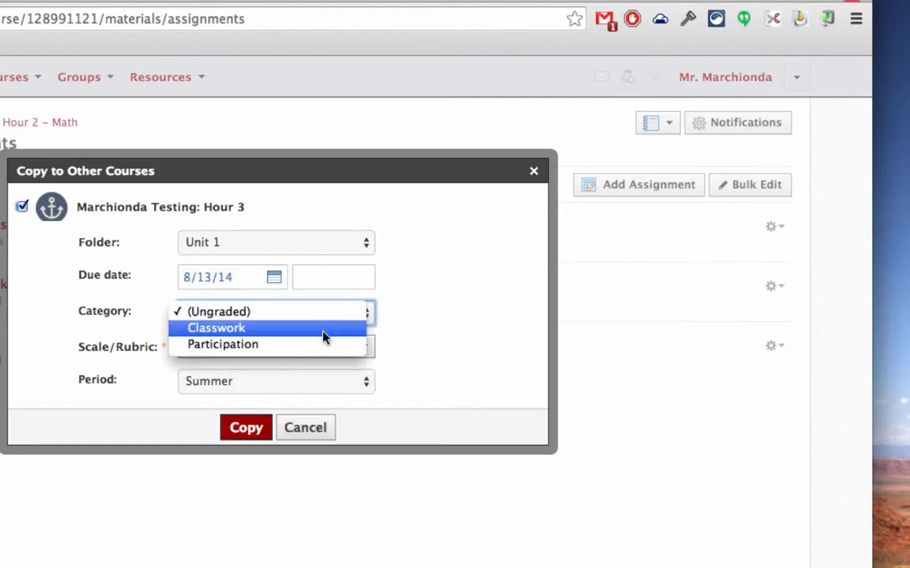
left_click(324, 330)
left_click(248, 436)
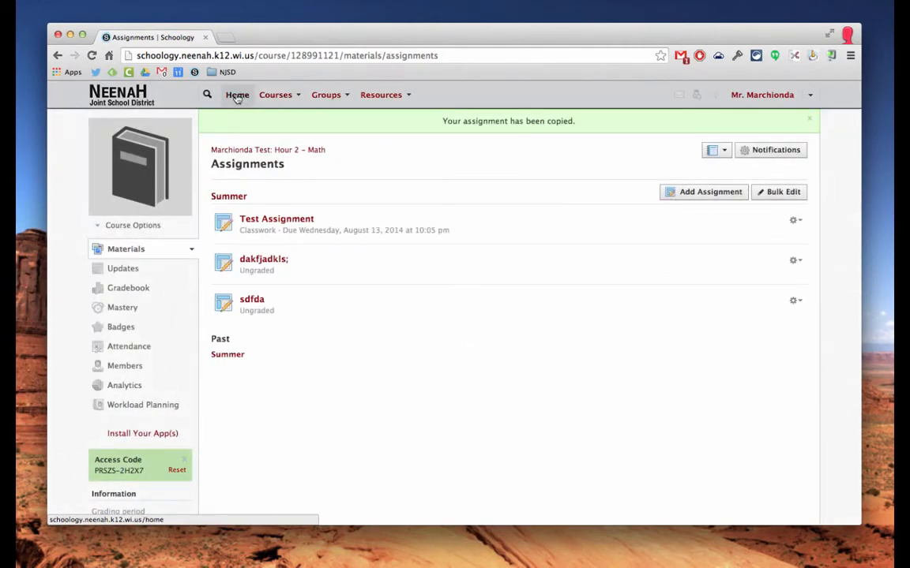
From Home, go to the Marchionda Test: Hour 2 – Math course.
left_click(237, 97)
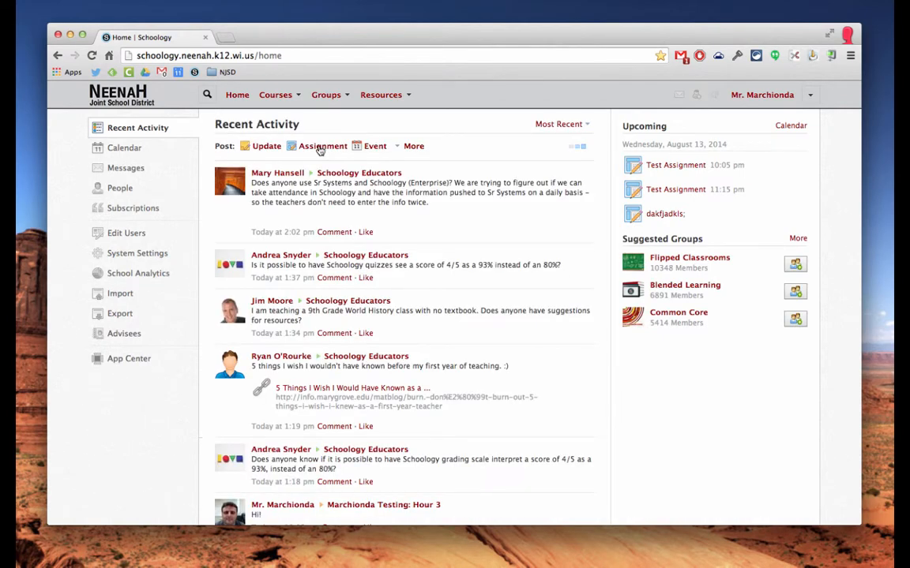
left_click(320, 149)
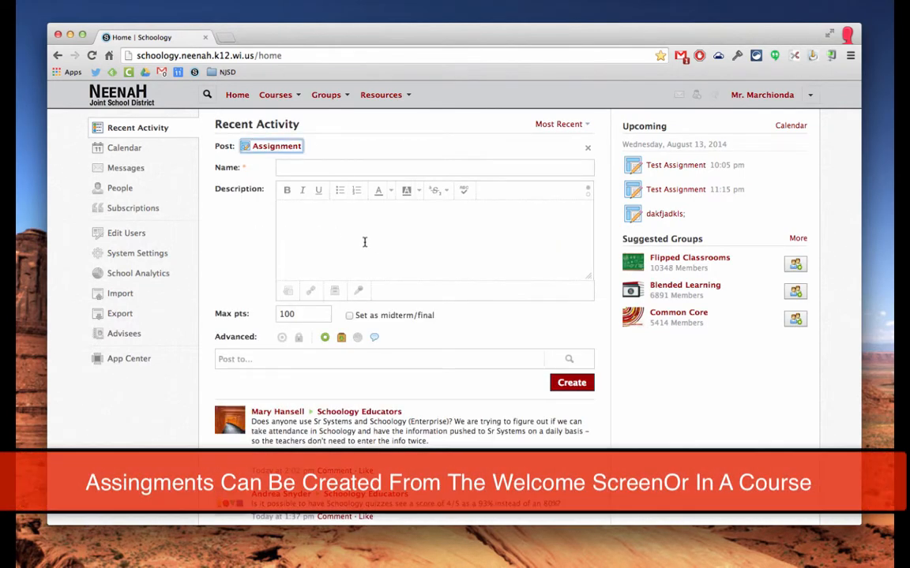
left_click(297, 95)
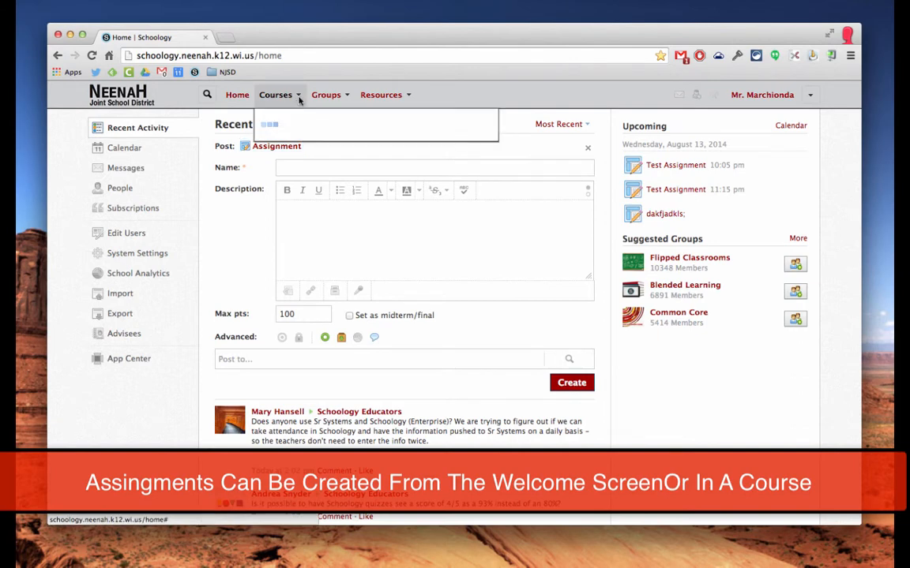
left_click(320, 132)
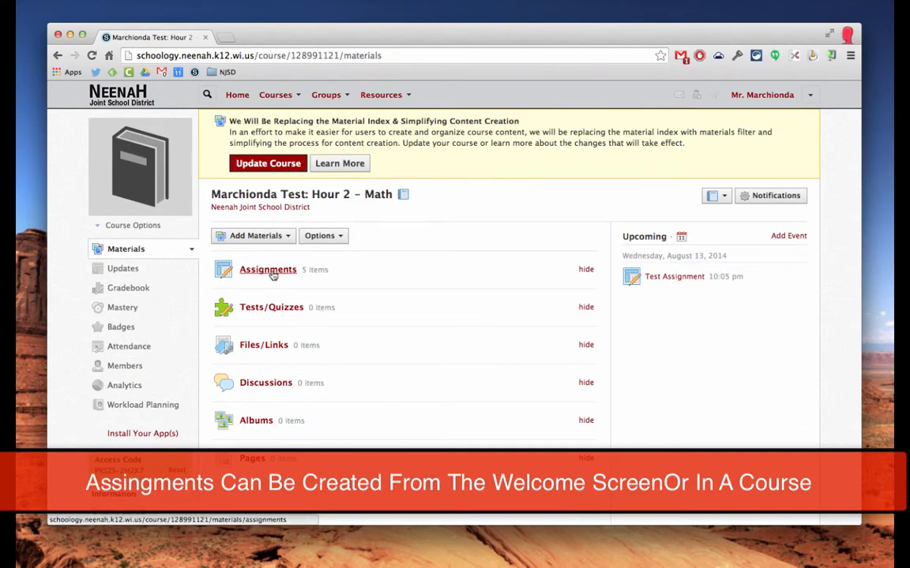
Check the course's Assignments and Add Assignment form, cancel it unsaved, and return to Materials.
left_click(272, 273)
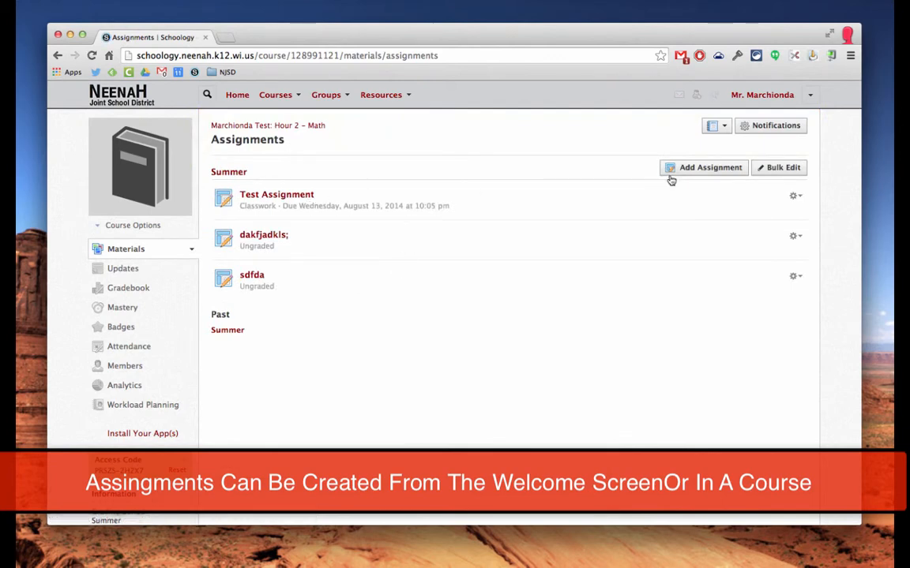
left_click(731, 169)
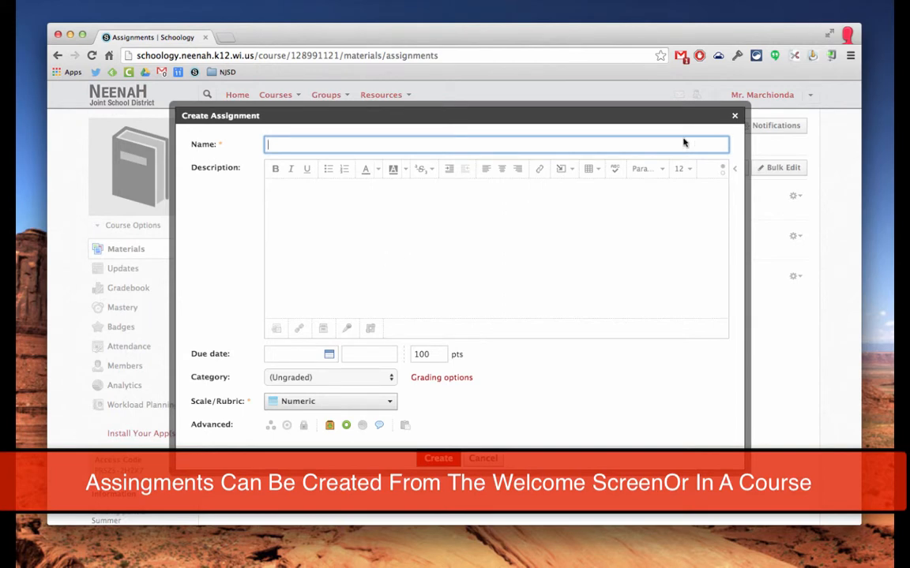
left_click(735, 115)
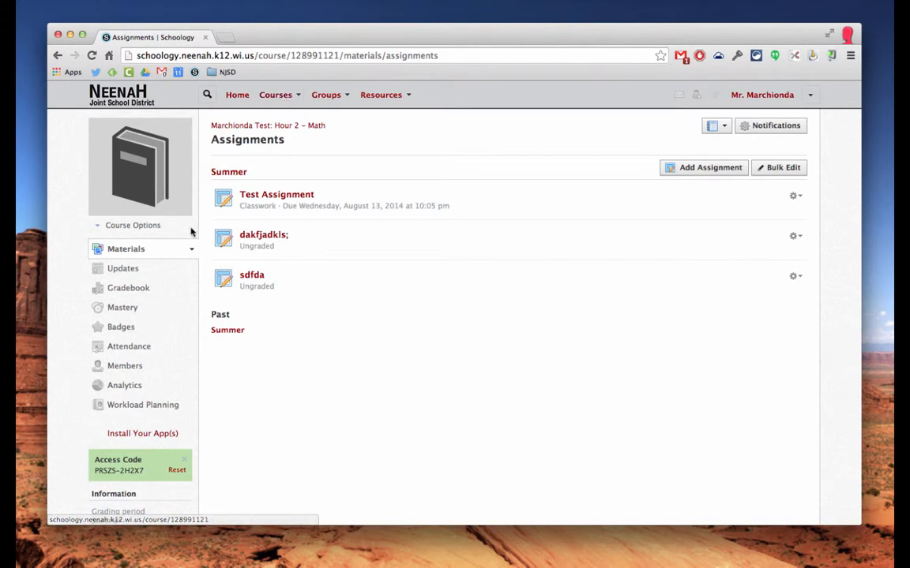
left_click(130, 252)
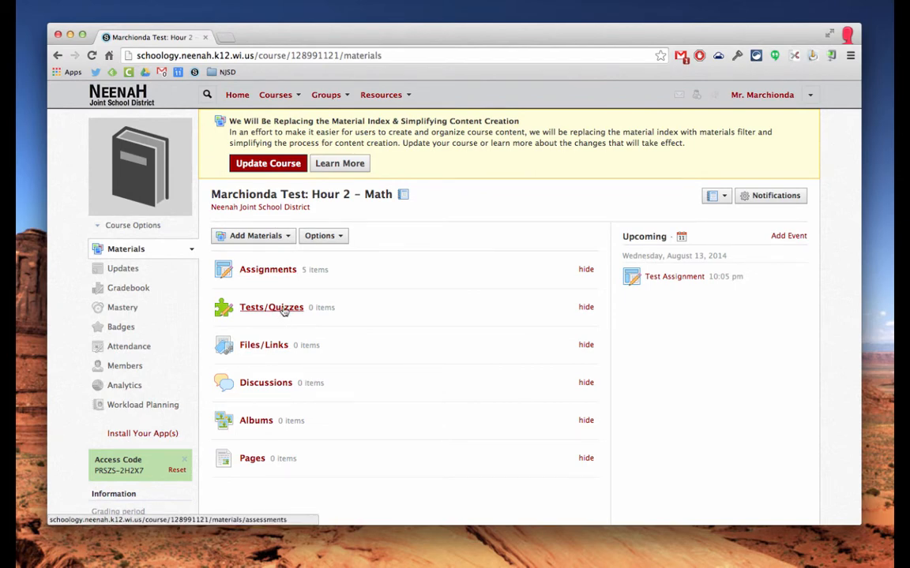
left_click(284, 311)
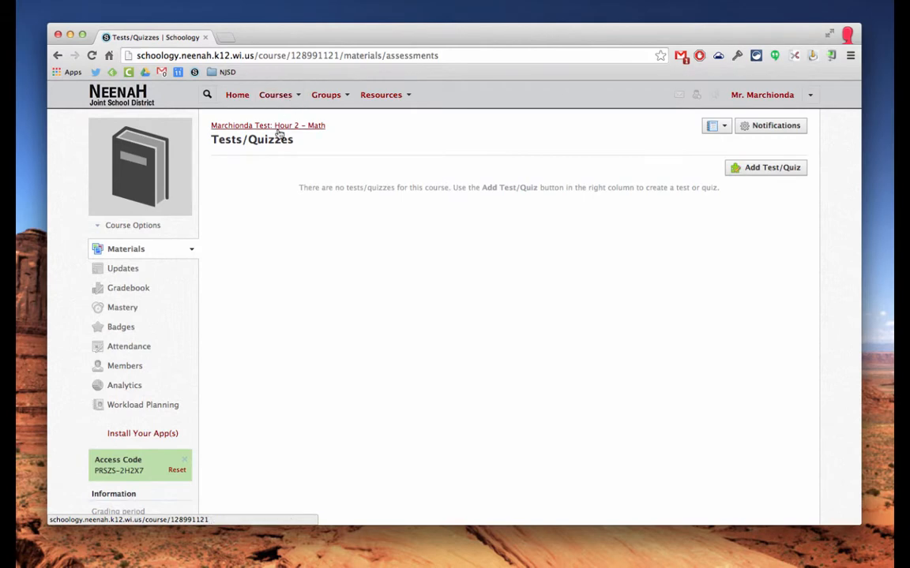
left_click(294, 97)
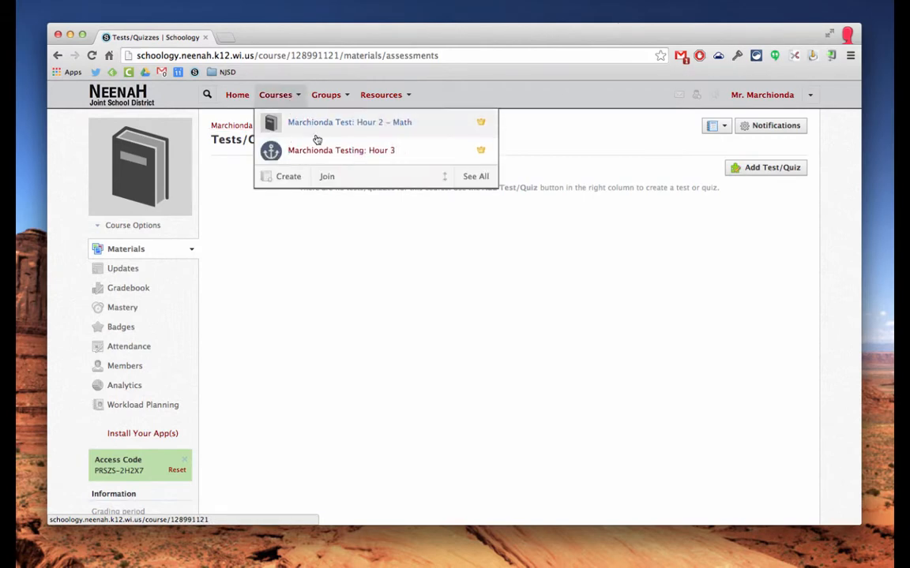
left_click(366, 191)
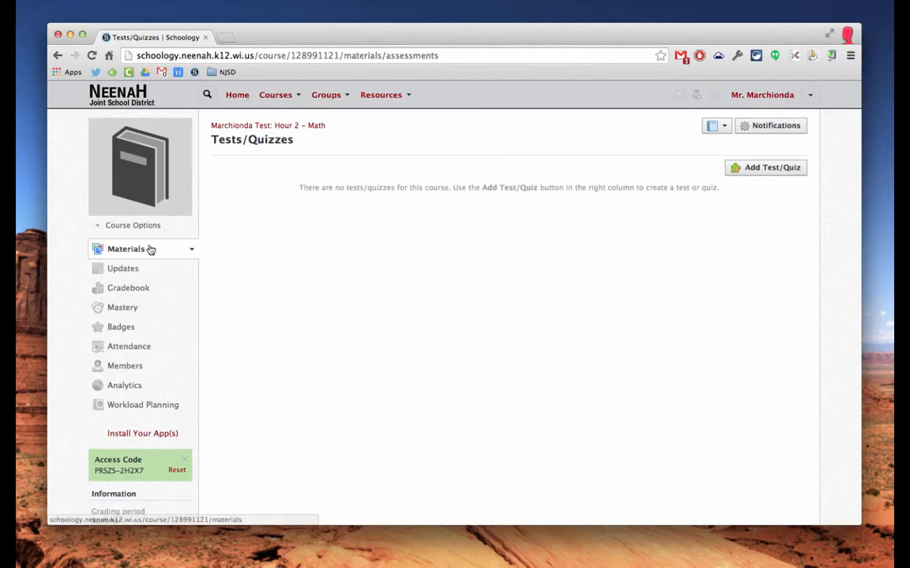
left_click(111, 253)
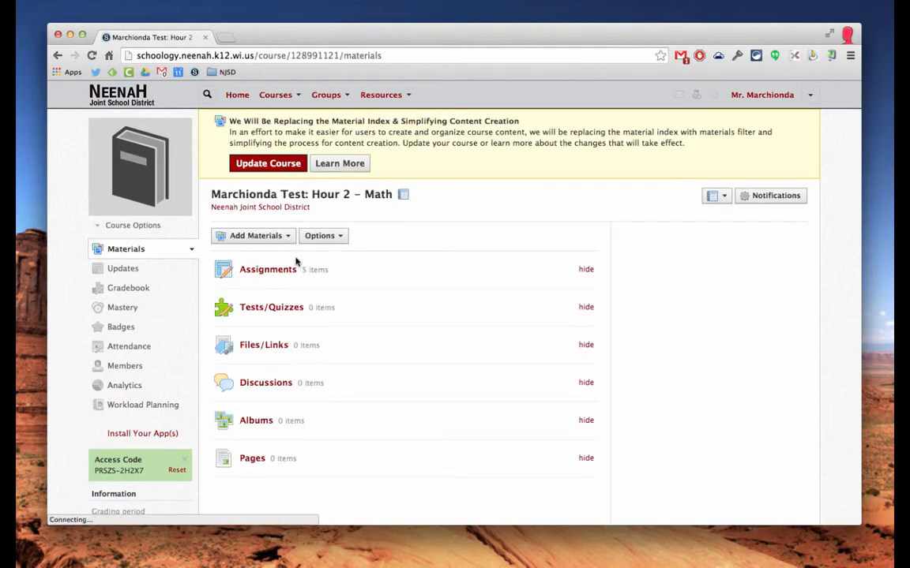
left_click(277, 313)
Start a new test/quiz due 8/15/14 at 03:30PM.
left_click(780, 168)
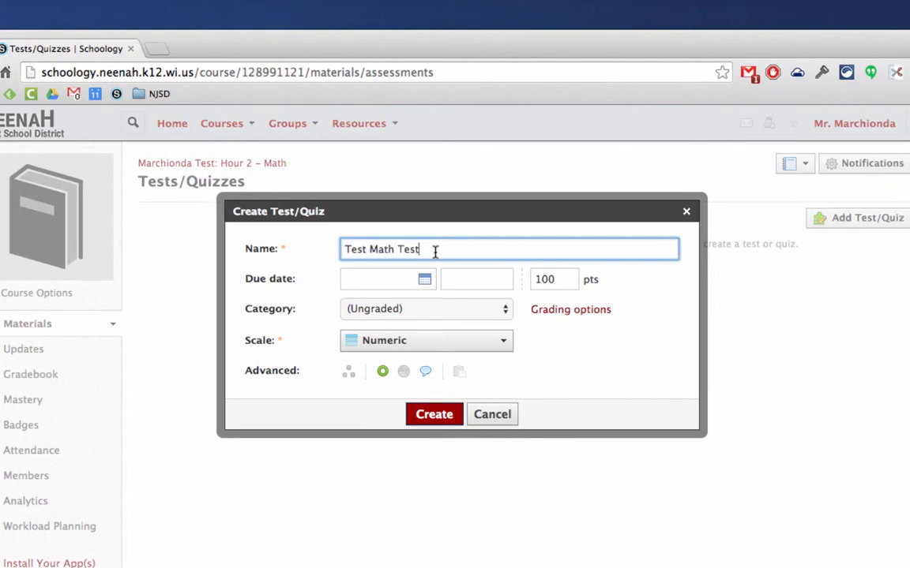
left_click(427, 279)
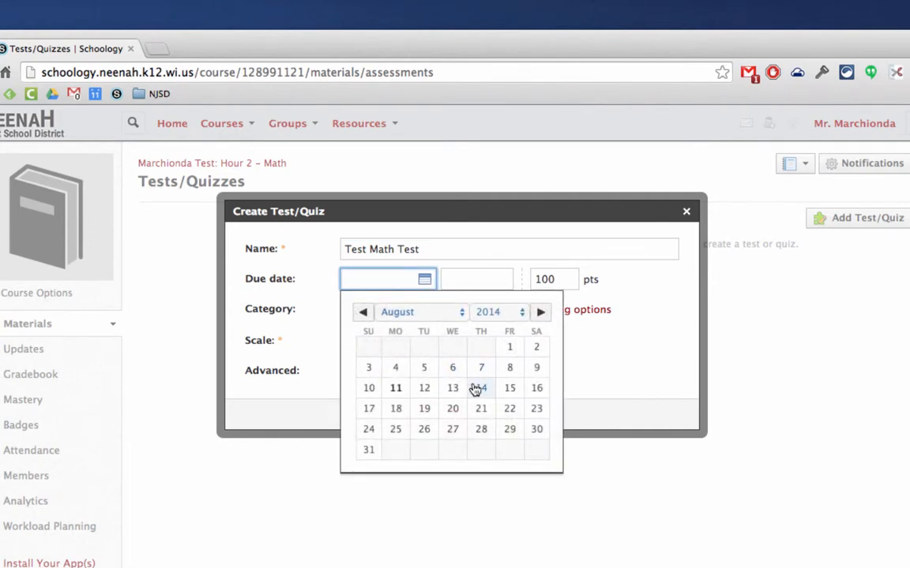
left_click(509, 388)
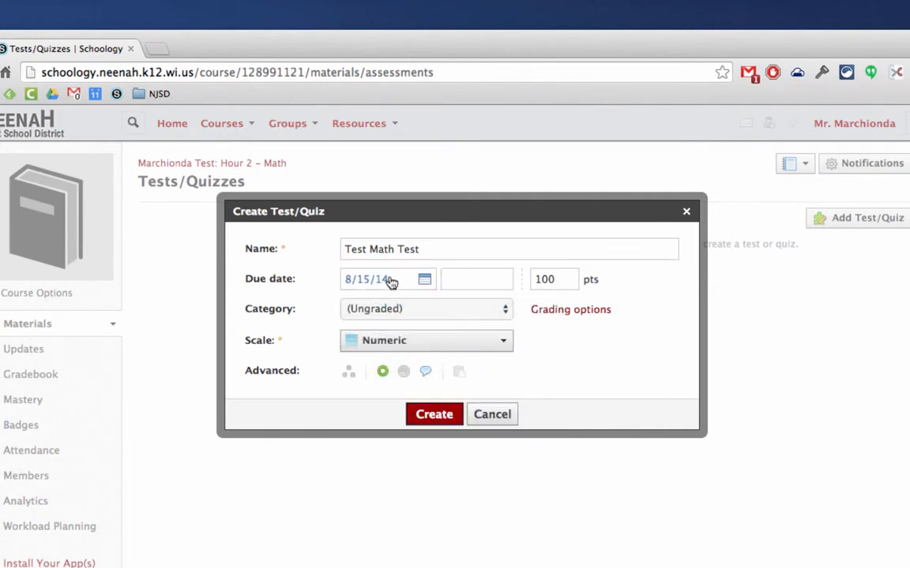
left_click(477, 285)
type("3:30PM")
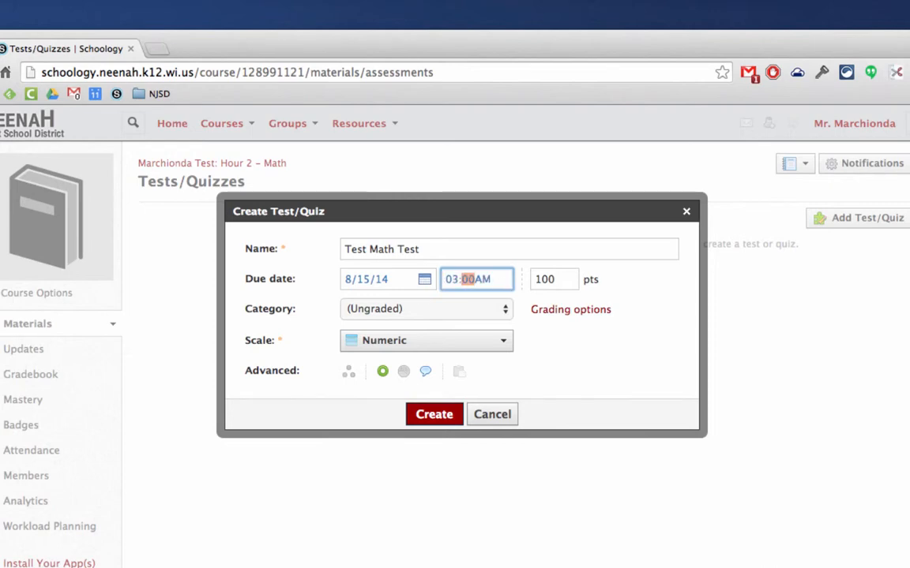
Put Test Math Test in the Test category with Numeric grading, keep it visible, and create it.
left_click(481, 310)
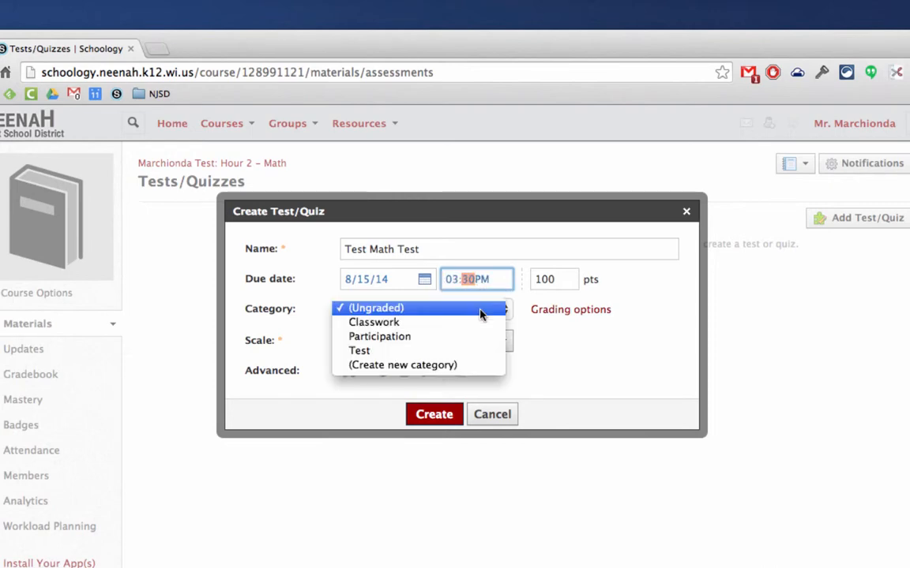
left_click(468, 356)
left_click(405, 346)
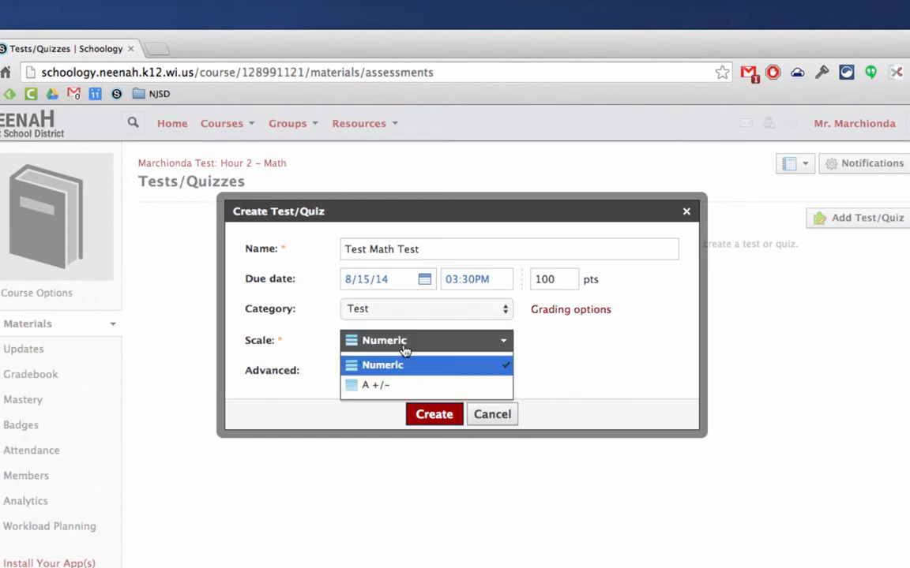
left_click(411, 367)
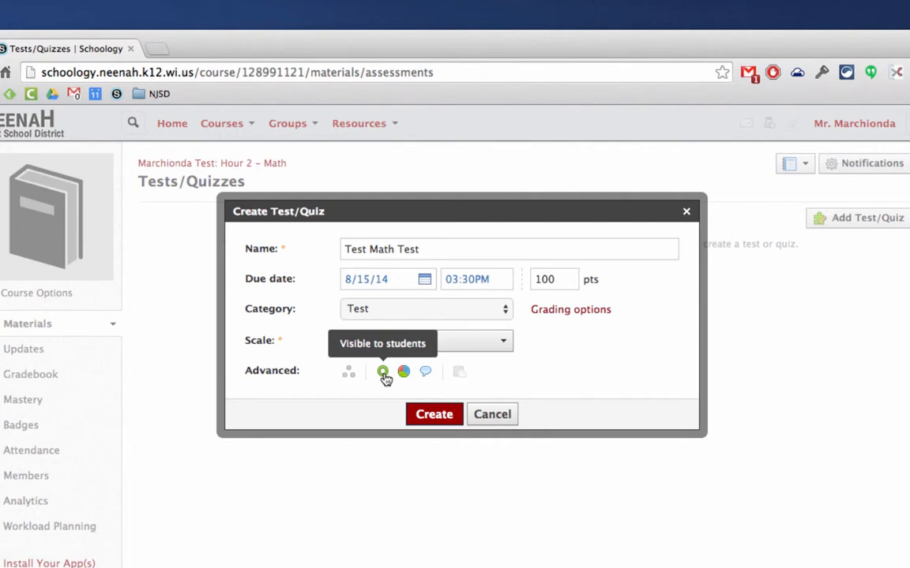
left_click(383, 374)
left_click(383, 374)
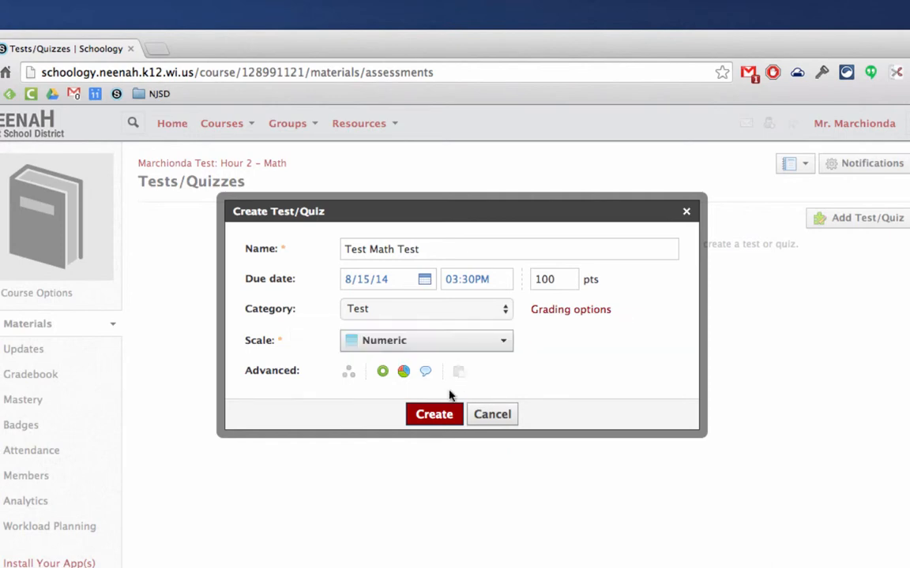
left_click(435, 416)
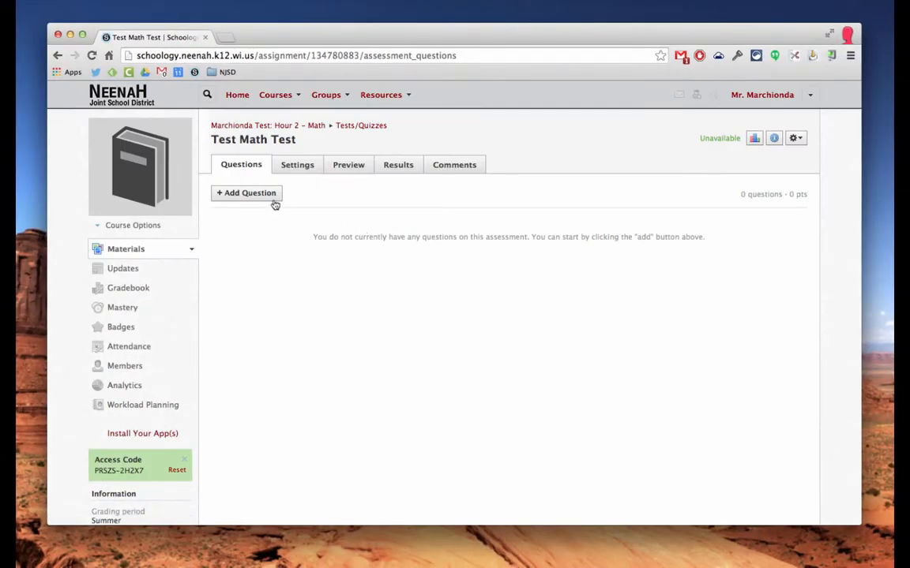
Open the + Add Question dropdown on the Test Math Test Questions tab.
left_click(246, 193)
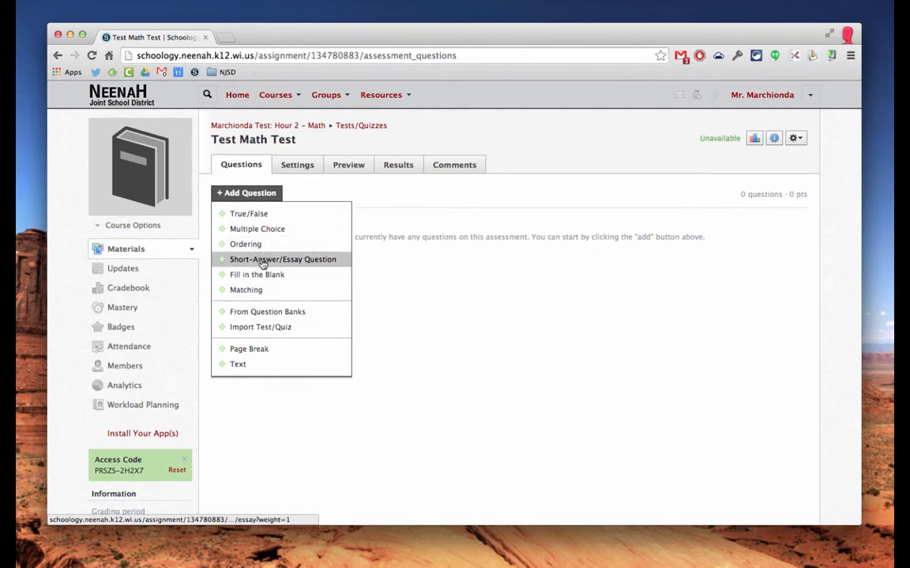
Create a True/False question with text 'je;foi ;o', answer True, worth 10 points.
left_click(256, 216)
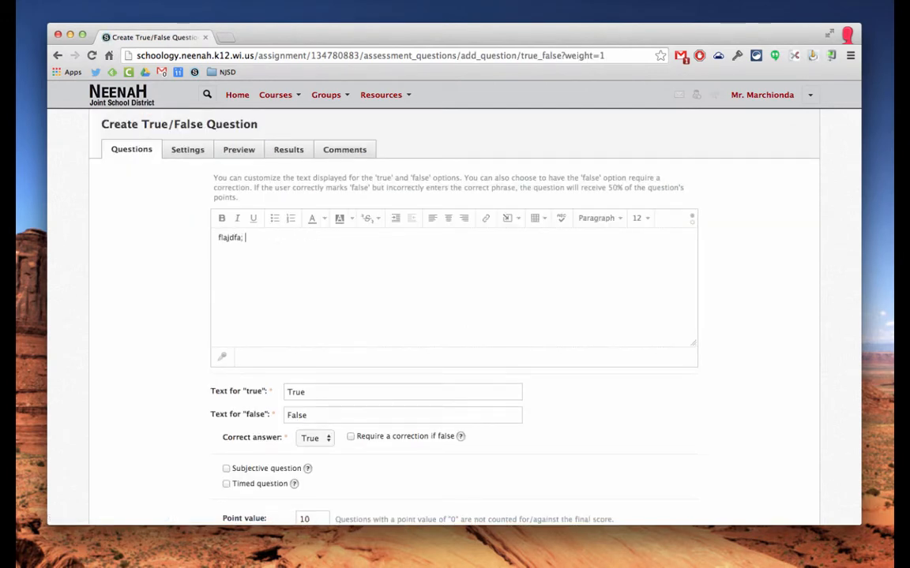
type("je;foi ;o ;rifnq")
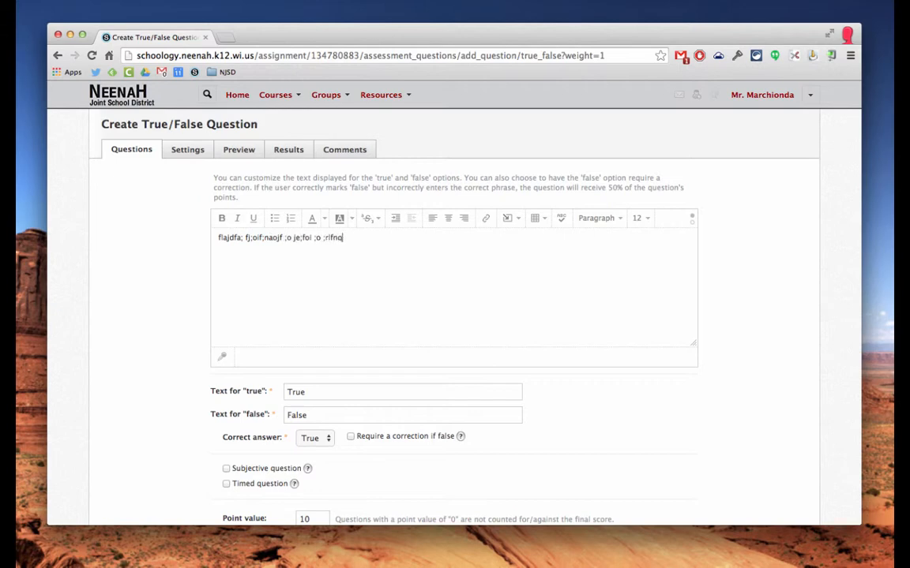
left_click(519, 220)
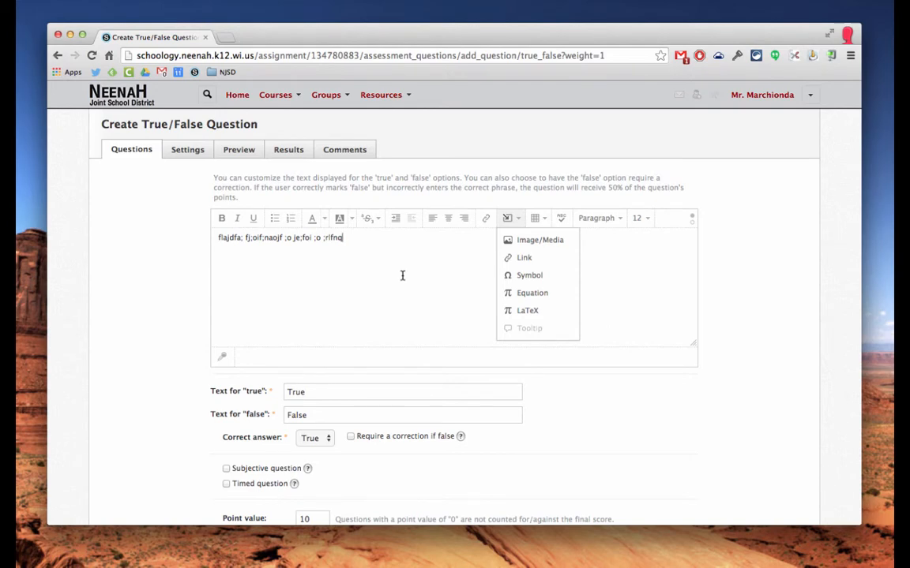
scroll(401, 278, "down", 3)
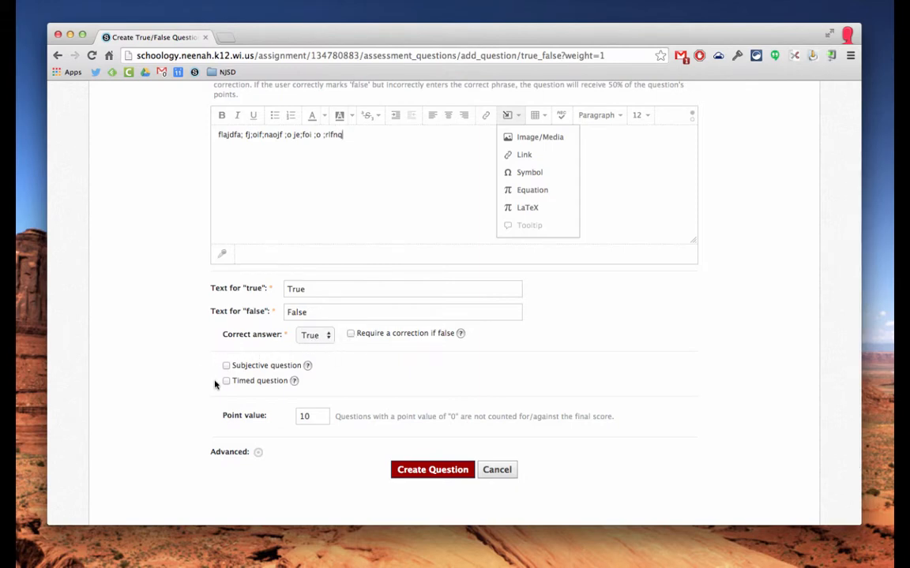
left_click(419, 475)
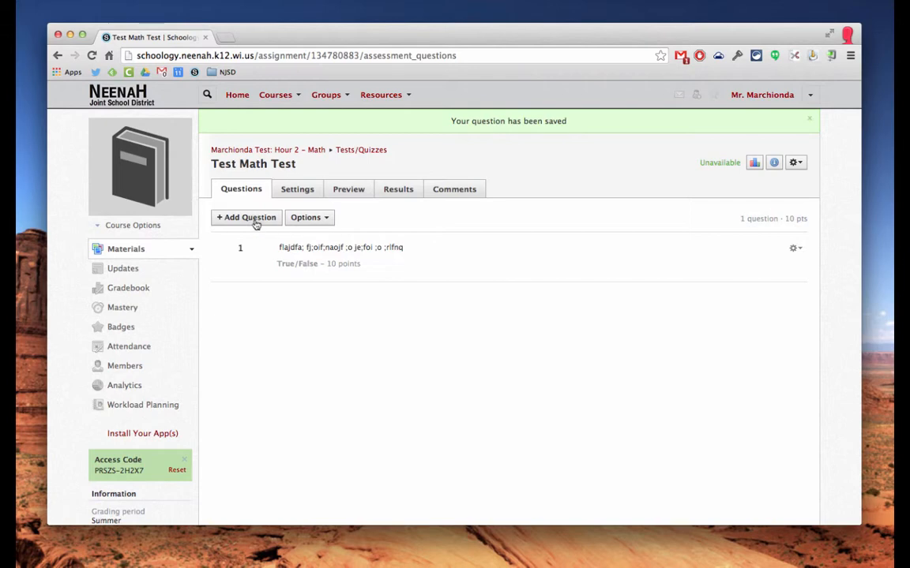
Pick Matching from the + Add Question list.
left_click(255, 221)
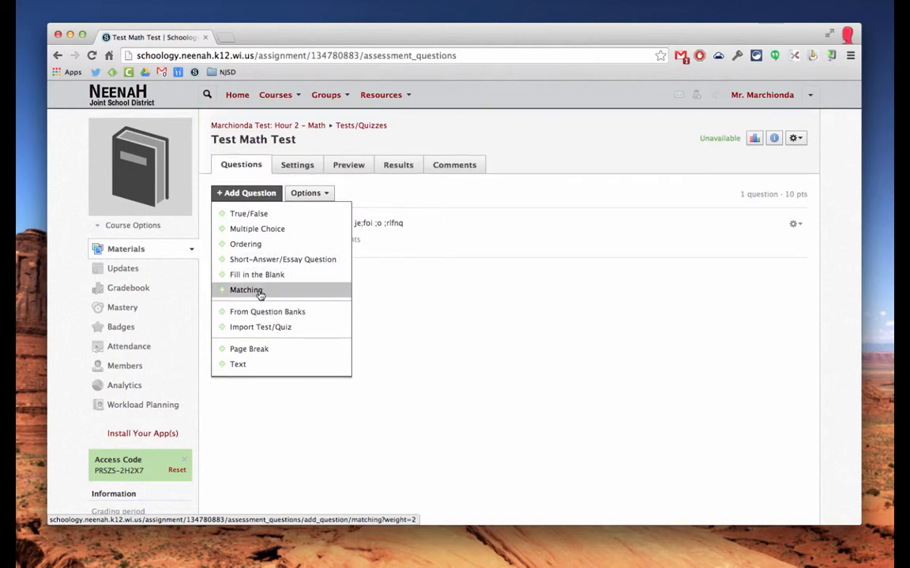
left_click(265, 292)
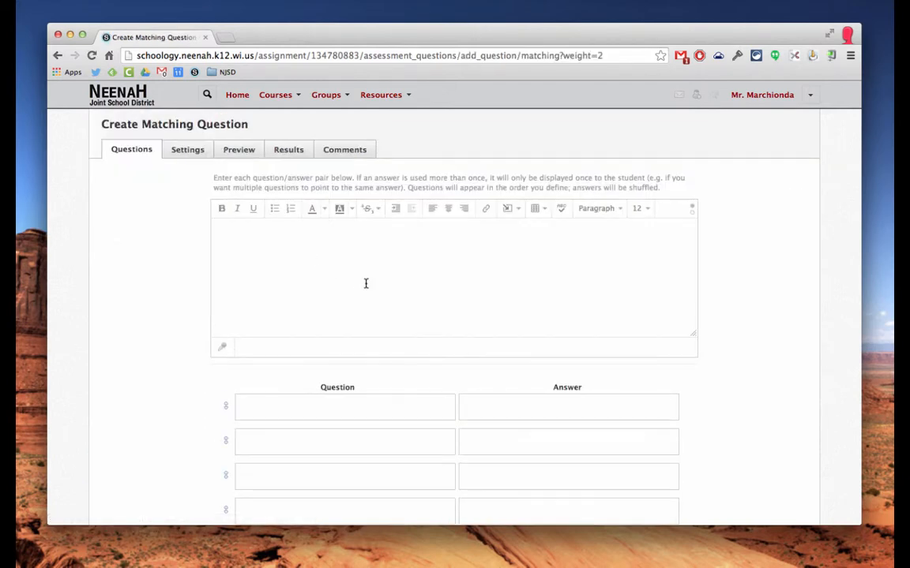
Enter question text 'sdfggsmhhthmh' and pairs wrt–wret, wert–werwre, wtrrt–wert.
type("sdfggsmhhthmh")
scroll(356, 309, "down", 10)
scroll(357, 312, "up", 10)
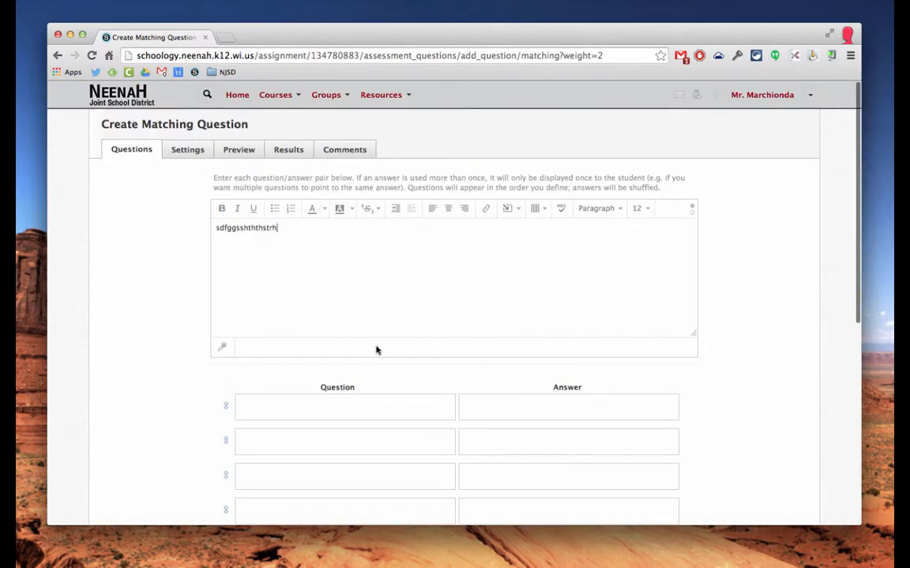
scroll(324, 305, "down", 3)
left_click(317, 317)
type("wrt")
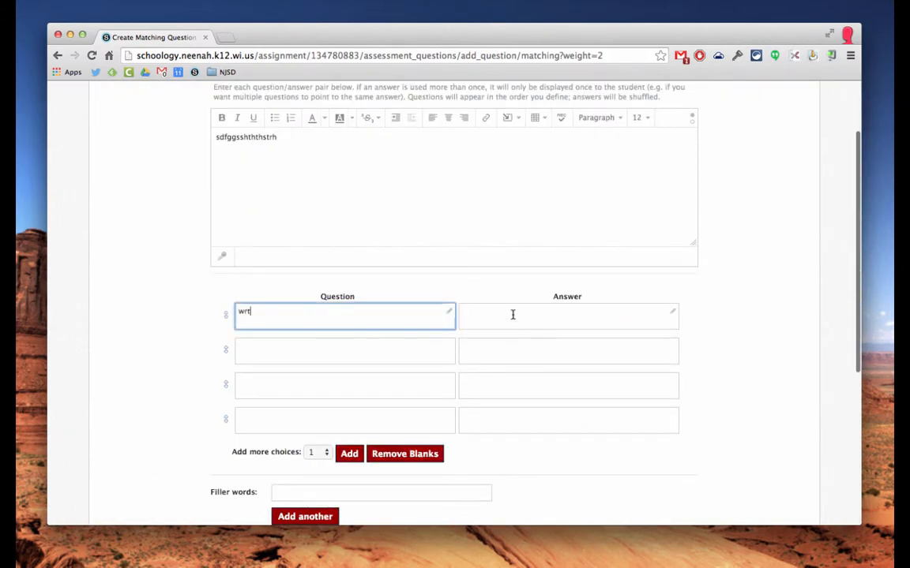
left_click(512, 315)
type("wret")
left_click(355, 349)
type("wert")
left_click(531, 354)
type("wer")
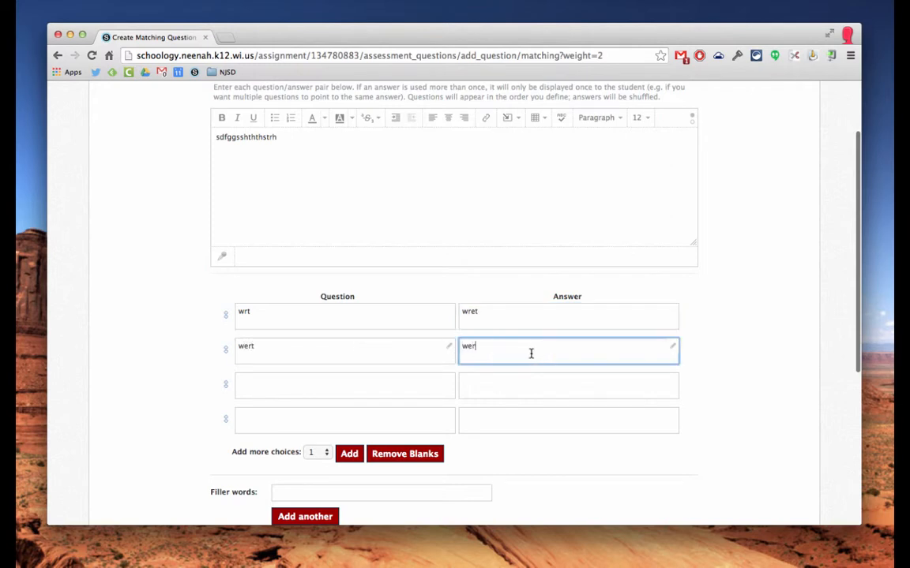
type("wre")
left_click(376, 384)
type("wtrrt")
left_click(497, 389)
type("w")
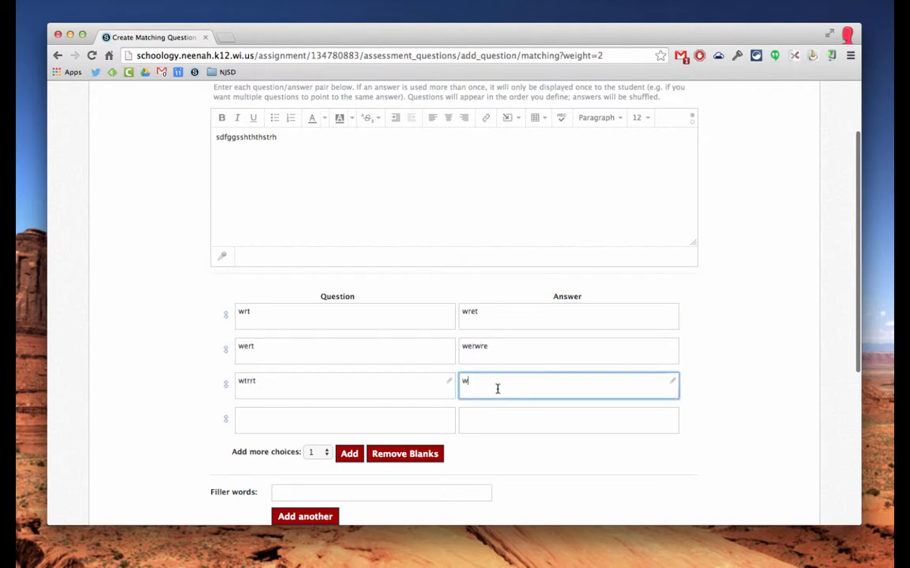
type("ert")
left_click(394, 419)
type("wert")
key("Tab")
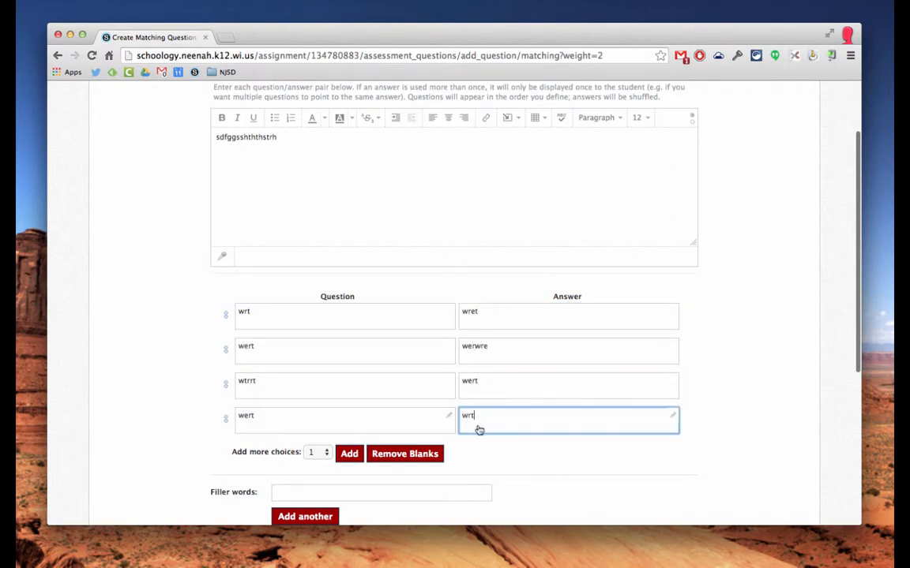
Turn on Allow partial credit and submit the Matching question.
scroll(478, 430, "down", 3)
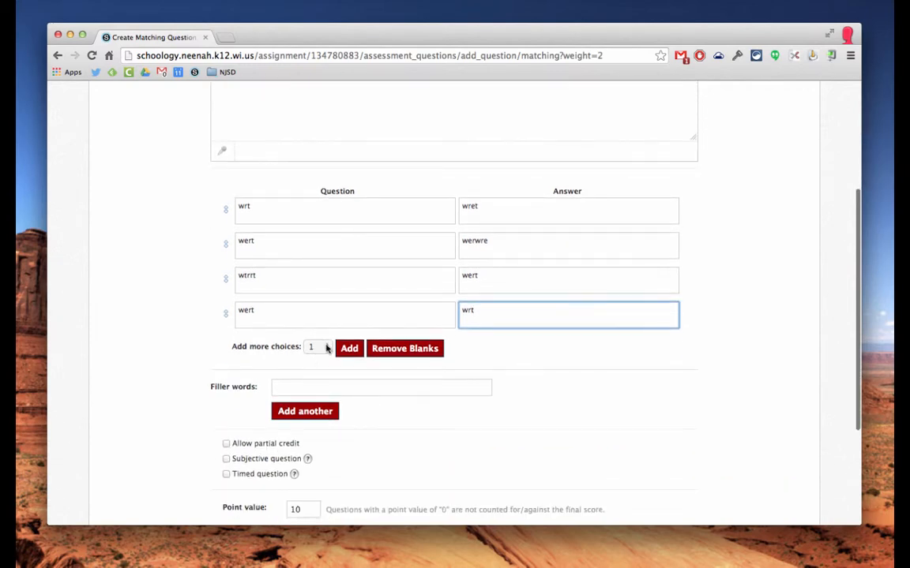
scroll(305, 385, "down", 2)
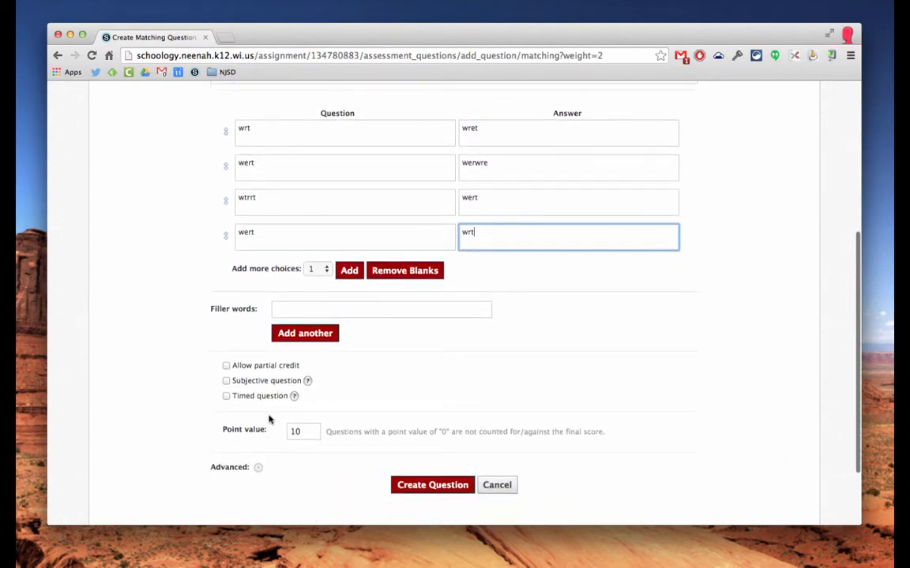
left_click(226, 366)
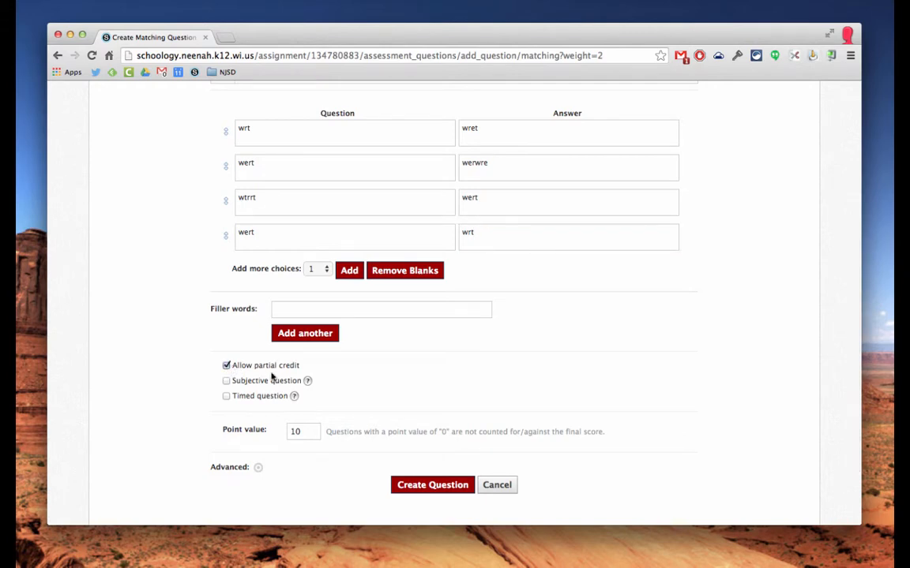
scroll(429, 376, "up", 5)
scroll(430, 379, "down", 8)
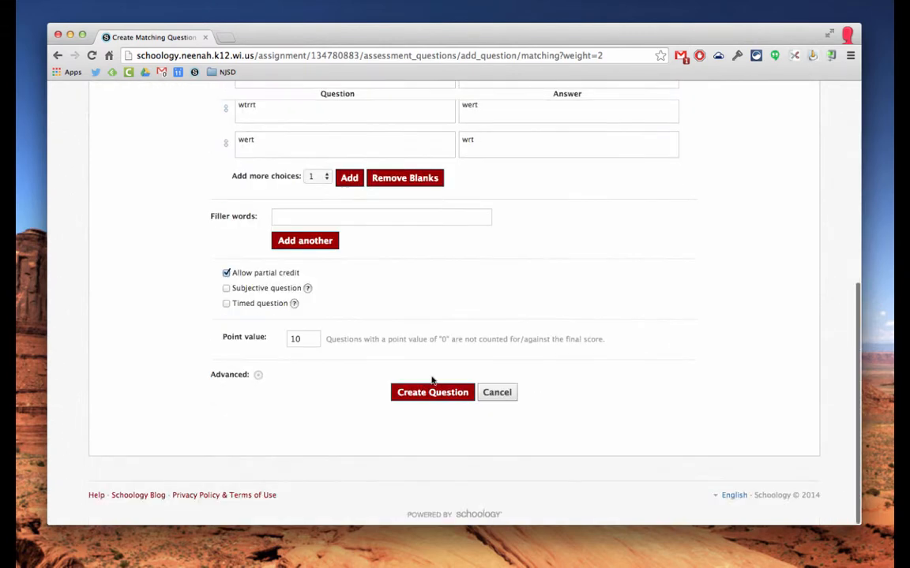
scroll(339, 283, "up", 5)
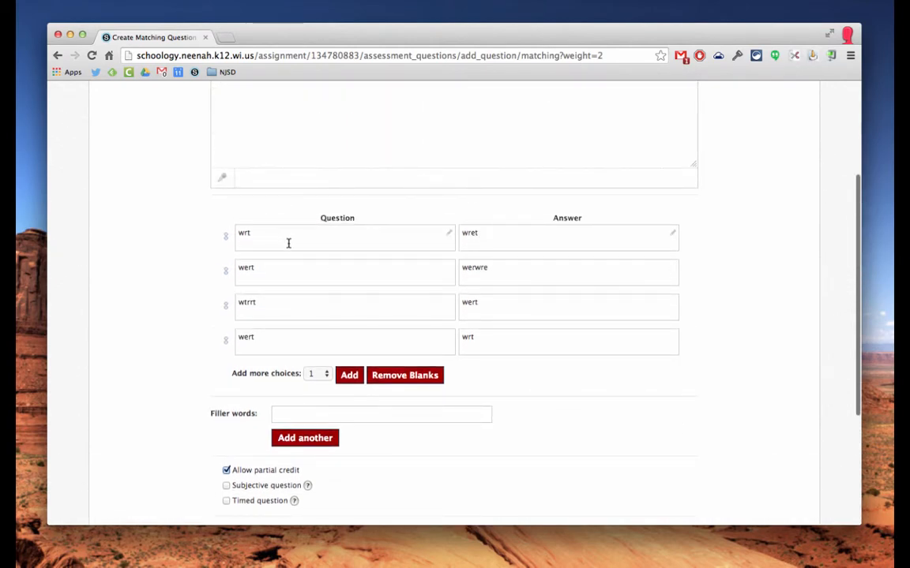
scroll(289, 243, "down", 2)
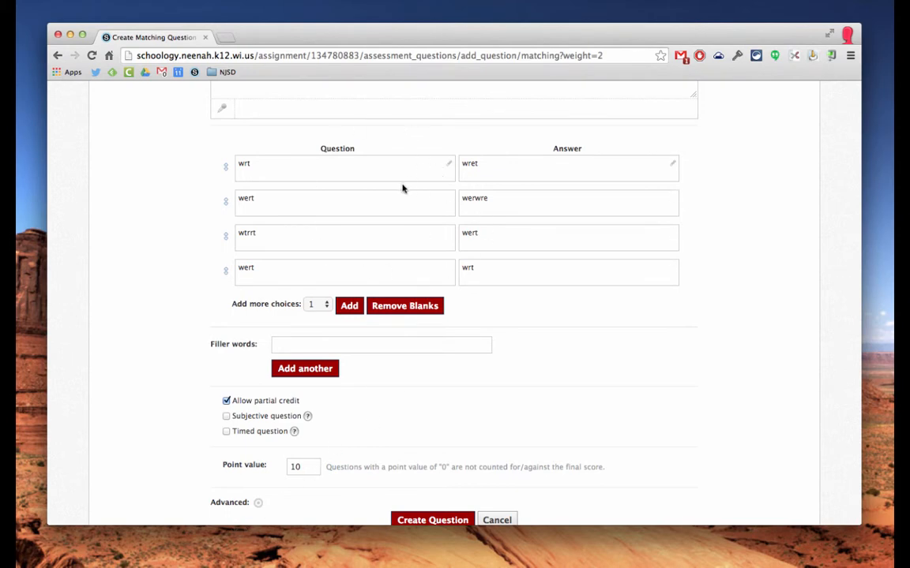
scroll(469, 305, "down", 2)
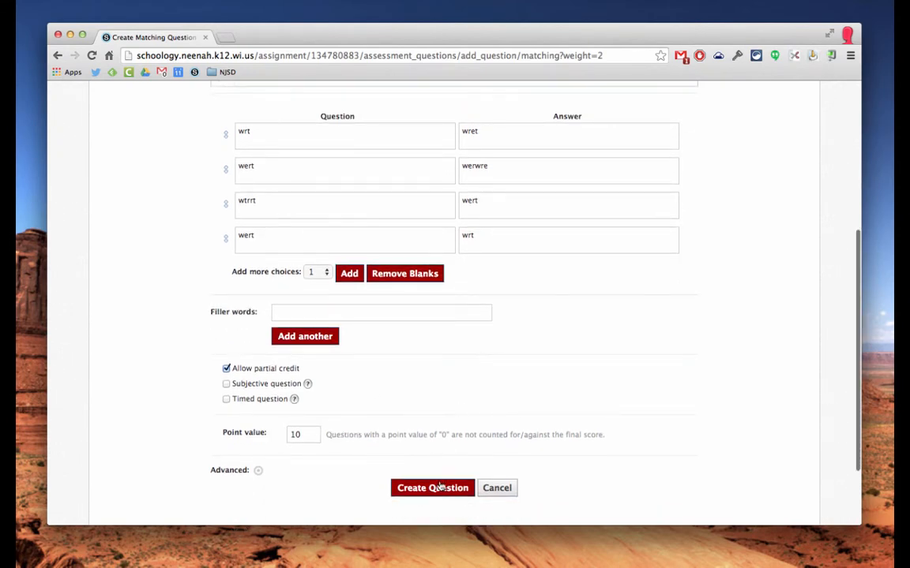
left_click(440, 487)
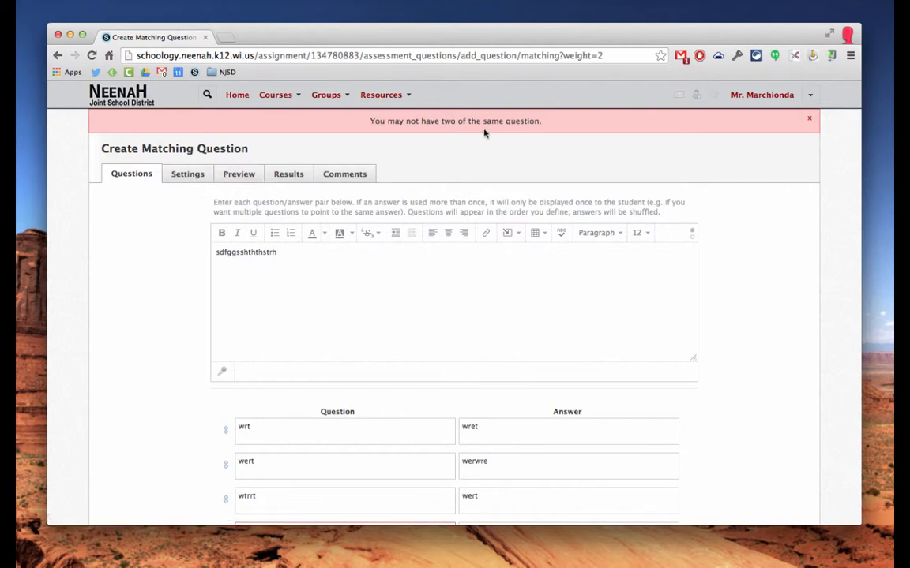
Cancel the rejected duplicate-answer Matching question to return to the question list.
scroll(220, 236, "down", 3)
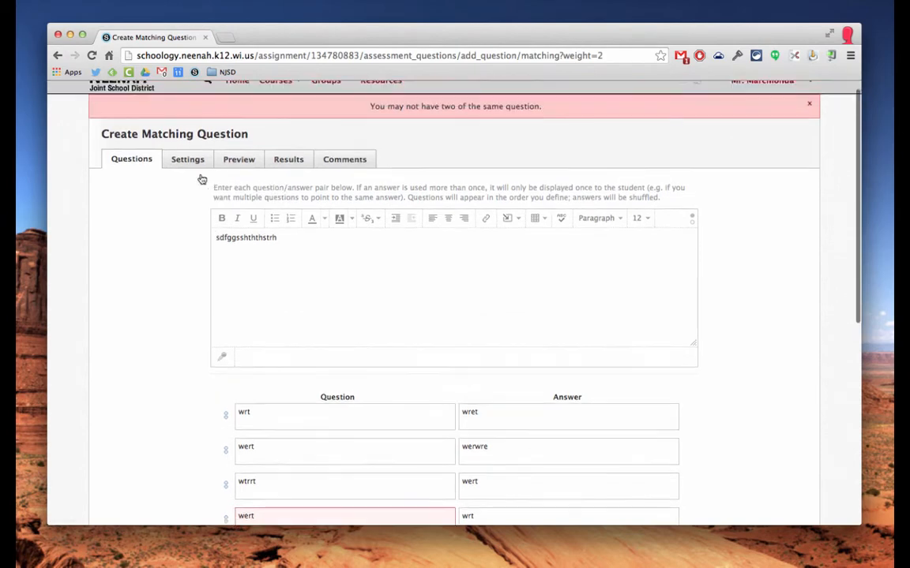
scroll(308, 416, "down", 10)
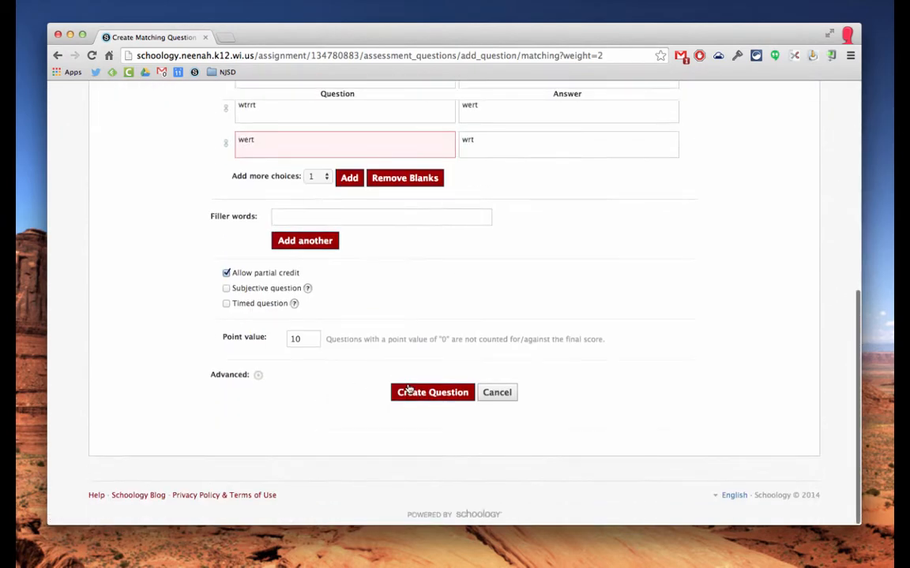
left_click(489, 393)
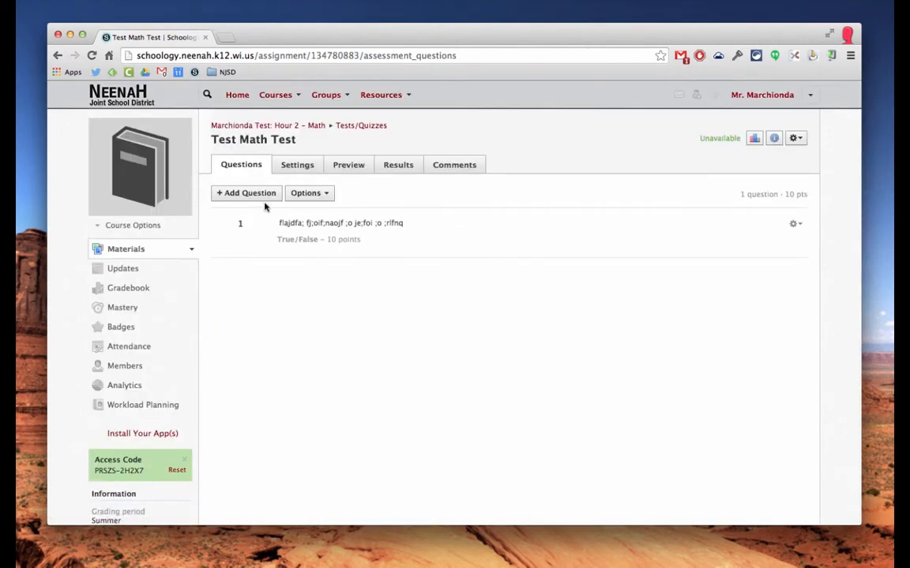
In Settings, keep availability Hide now, no time limit, and 1 attempt.
left_click(299, 168)
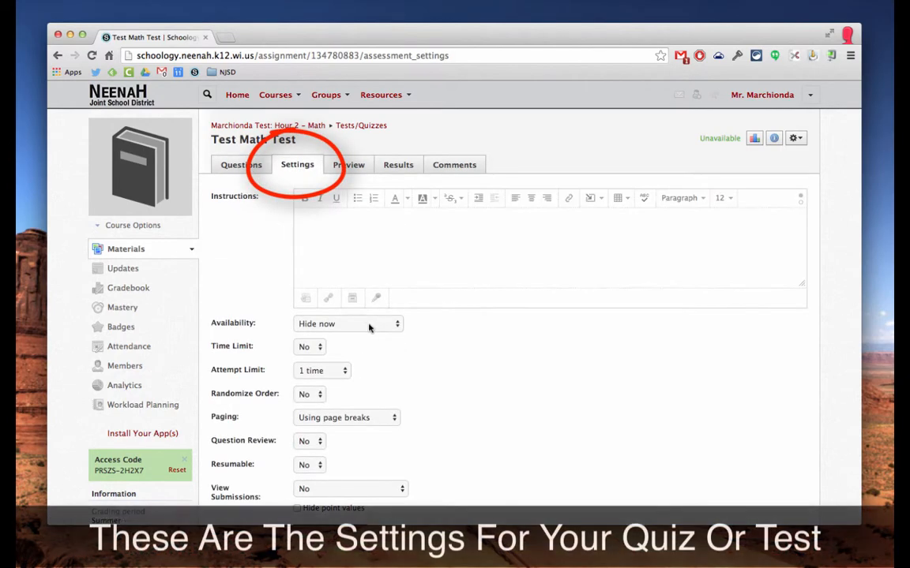
left_click(370, 324)
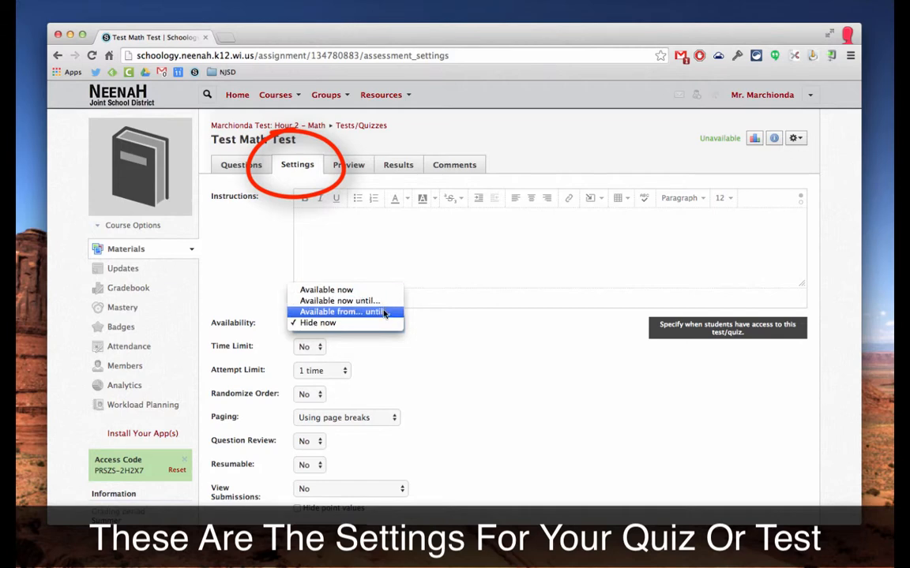
left_click(419, 330)
left_click(319, 347)
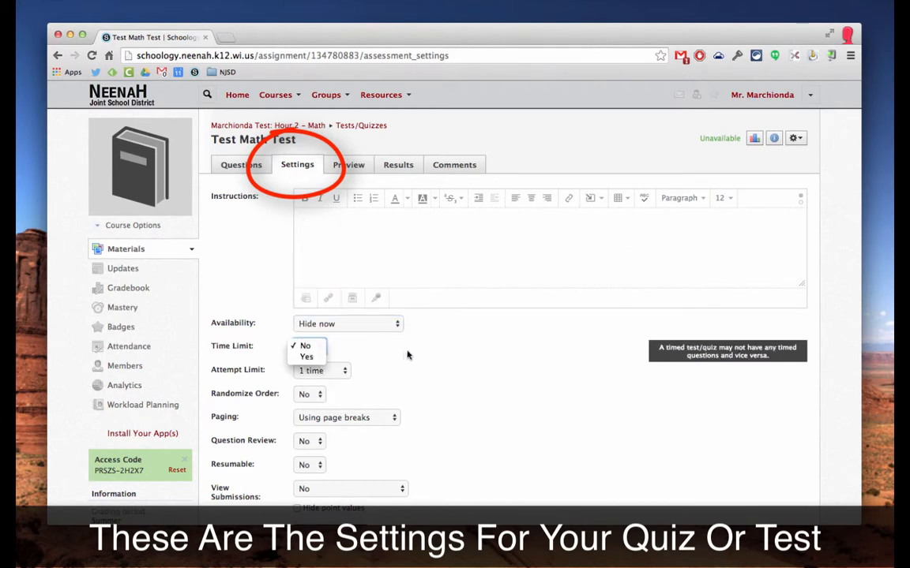
left_click(339, 382)
left_click(337, 374)
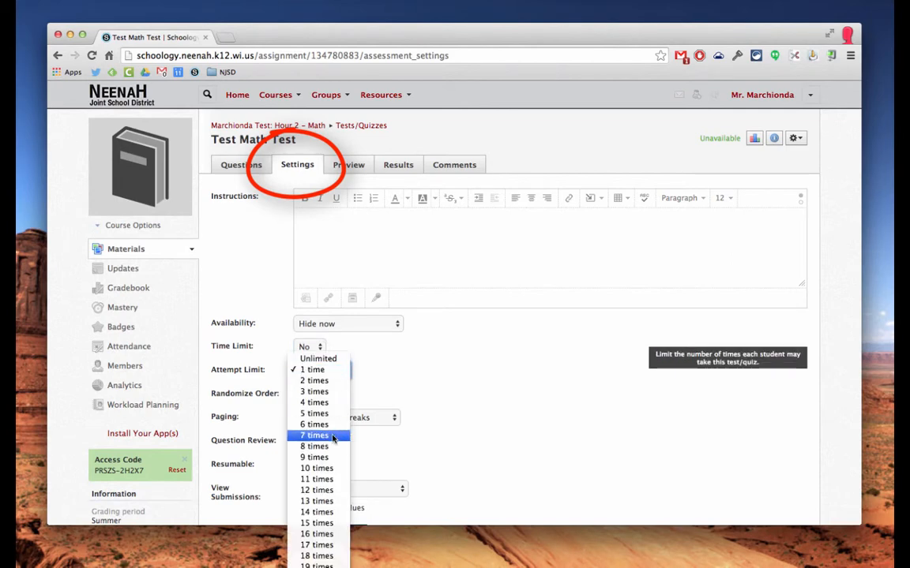
left_click(393, 368)
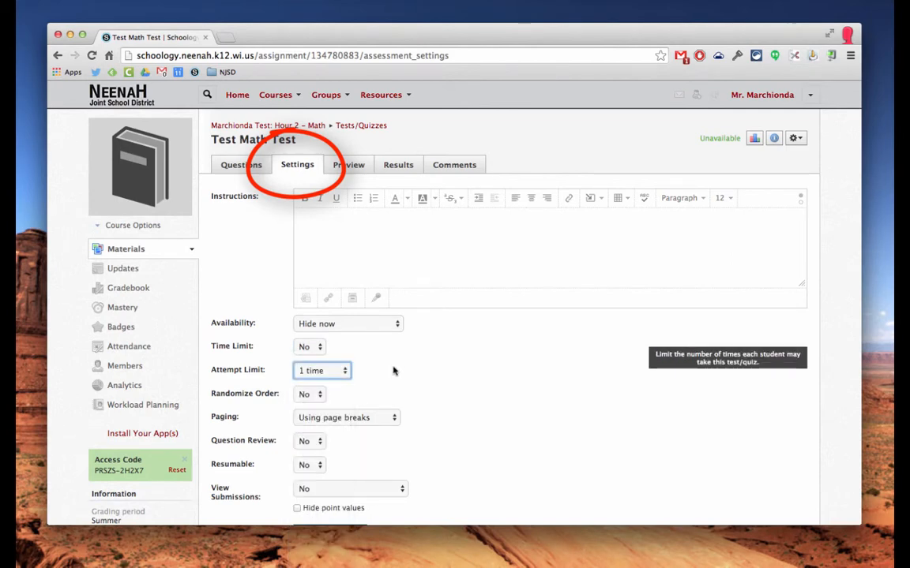
left_click(344, 373)
left_click(399, 371)
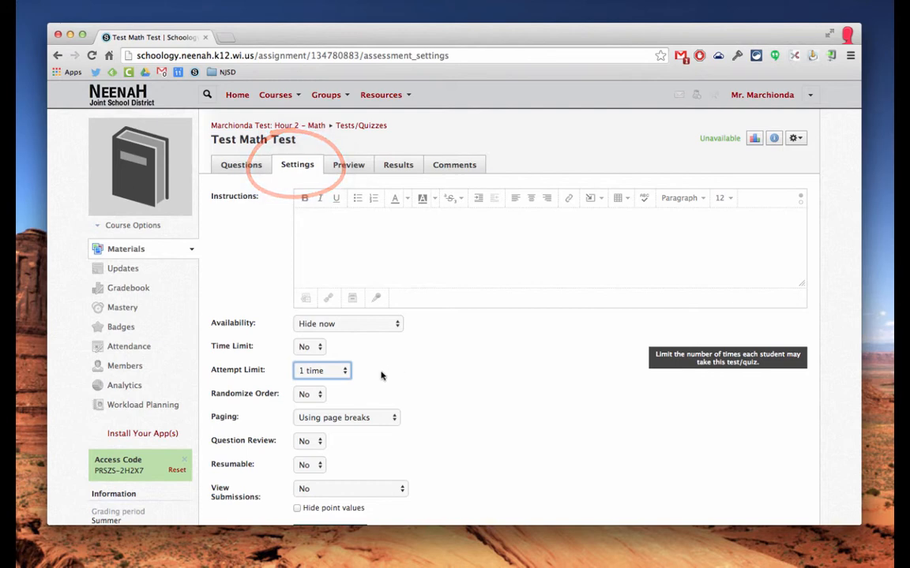
Set Randomize Order to Yes, keep page-break paging, and save the settings.
left_click(320, 394)
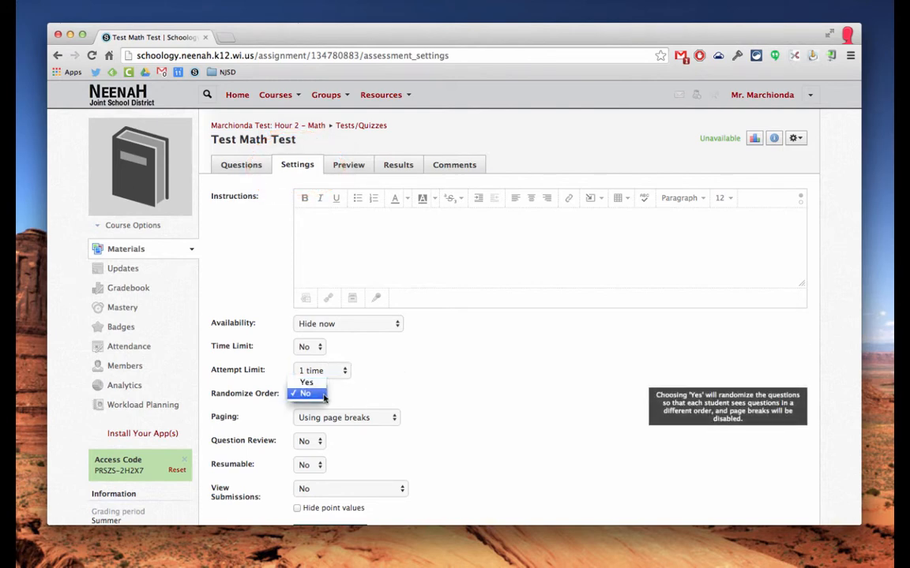
left_click(305, 379)
scroll(485, 411, "down", 1)
scroll(485, 411, "down", 3)
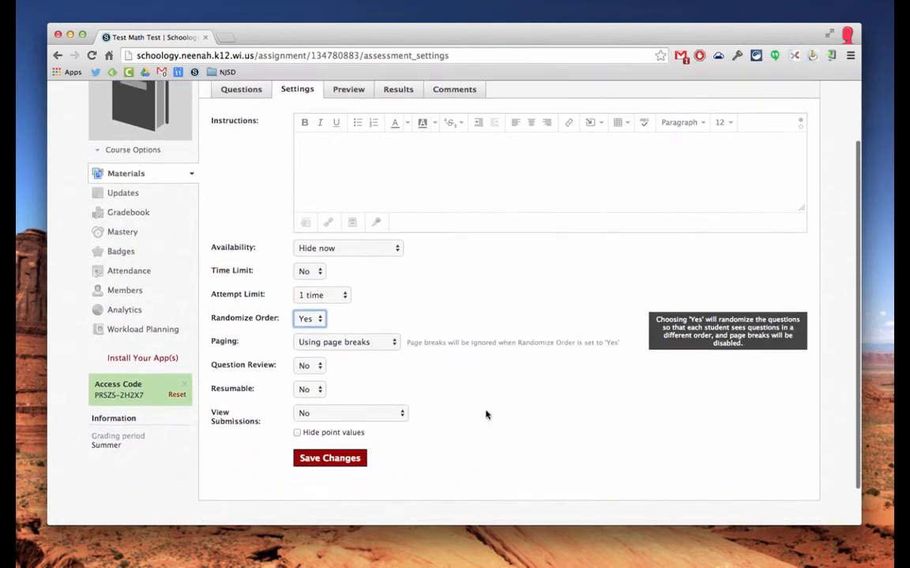
left_click(392, 342)
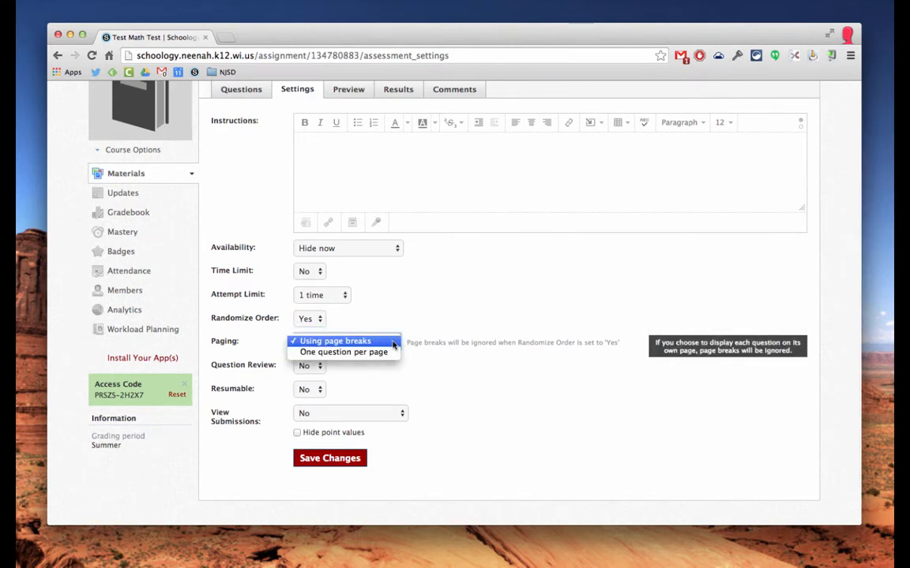
left_click(393, 342)
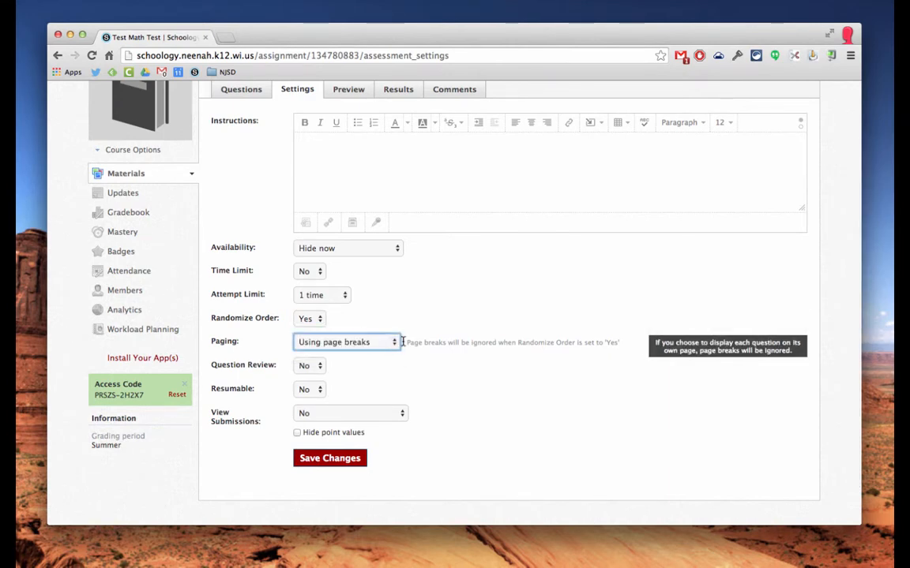
left_click(329, 463)
left_click(243, 97)
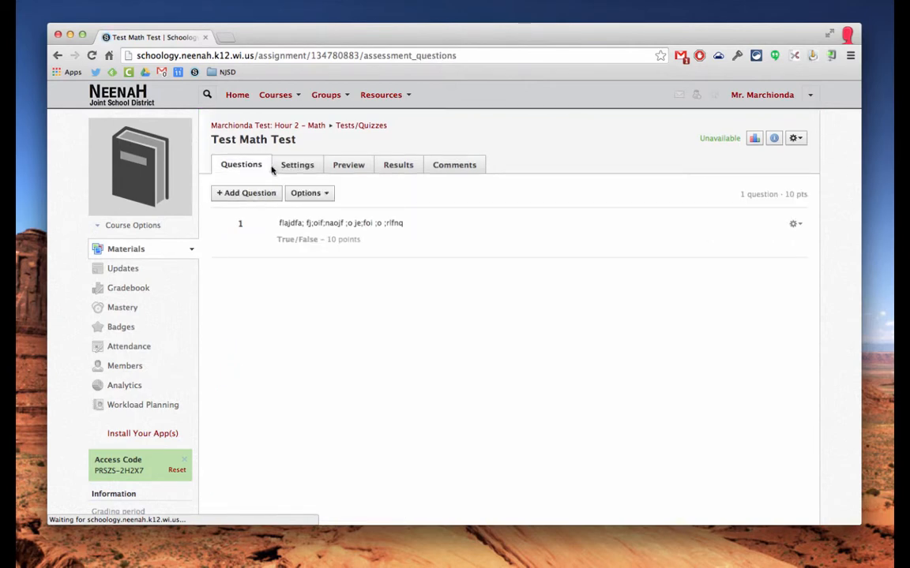
Show one question per page and set Question Review to Yes.
left_click(245, 194)
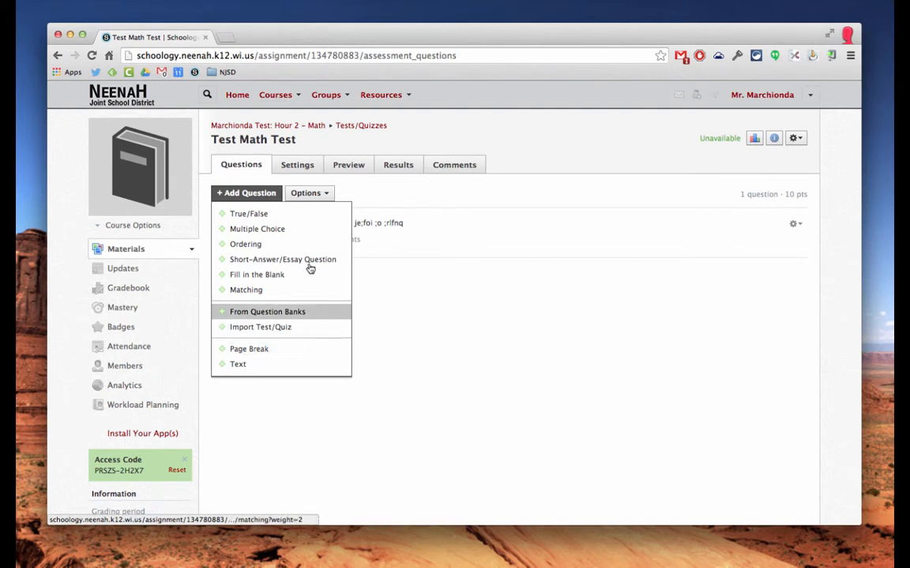
left_click(297, 168)
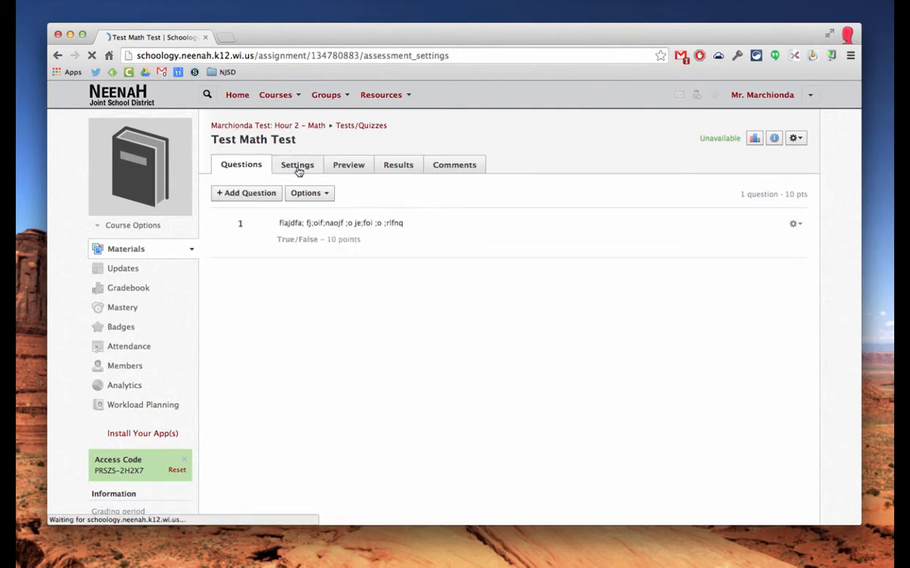
scroll(386, 416, "down", 1)
left_click(379, 391)
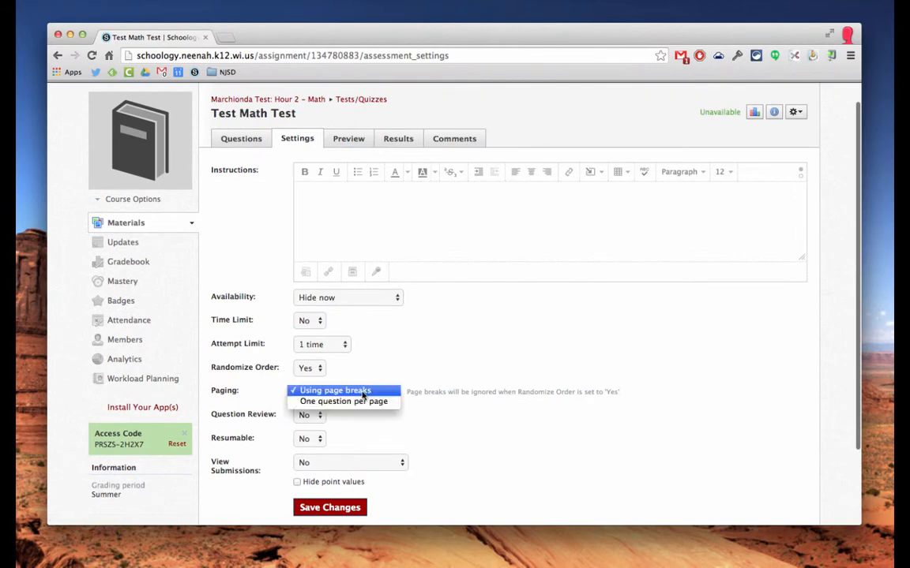
left_click(366, 402)
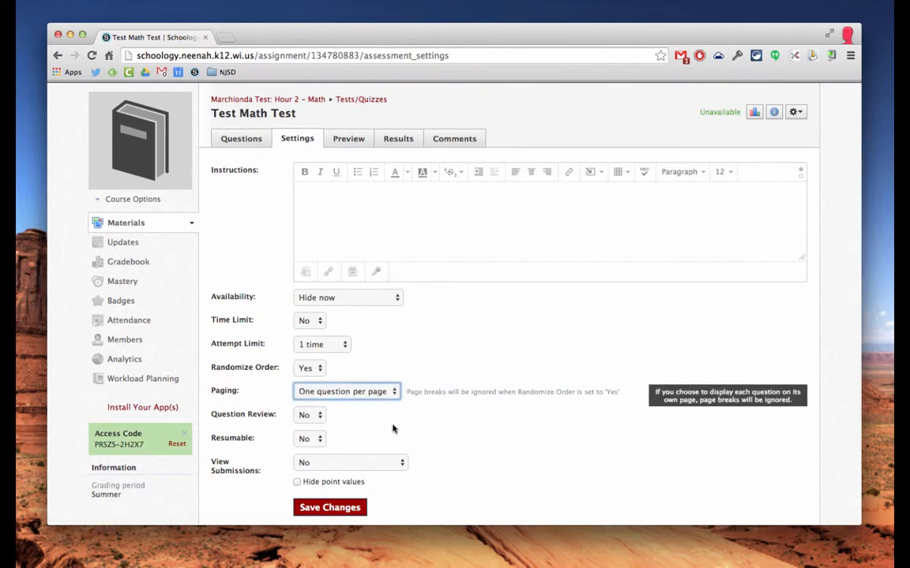
left_click(314, 416)
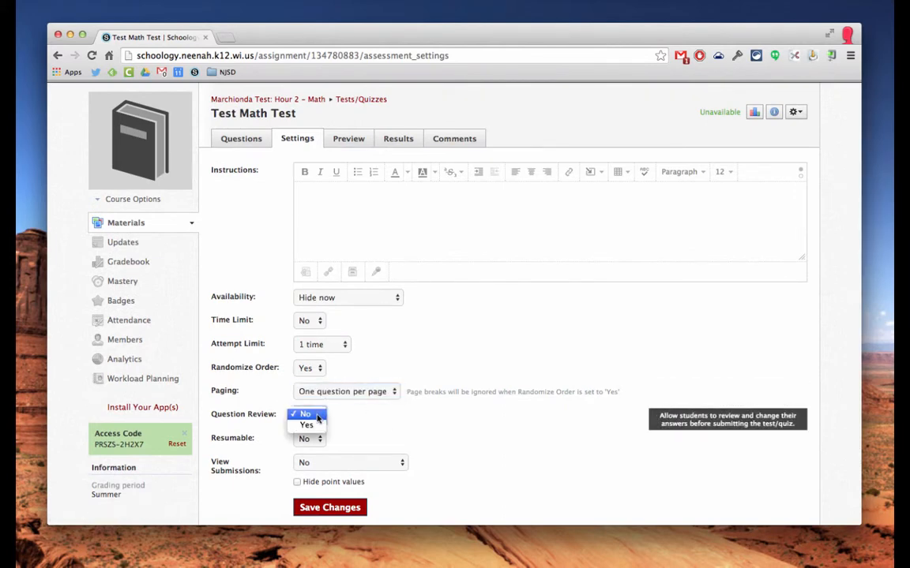
left_click(315, 427)
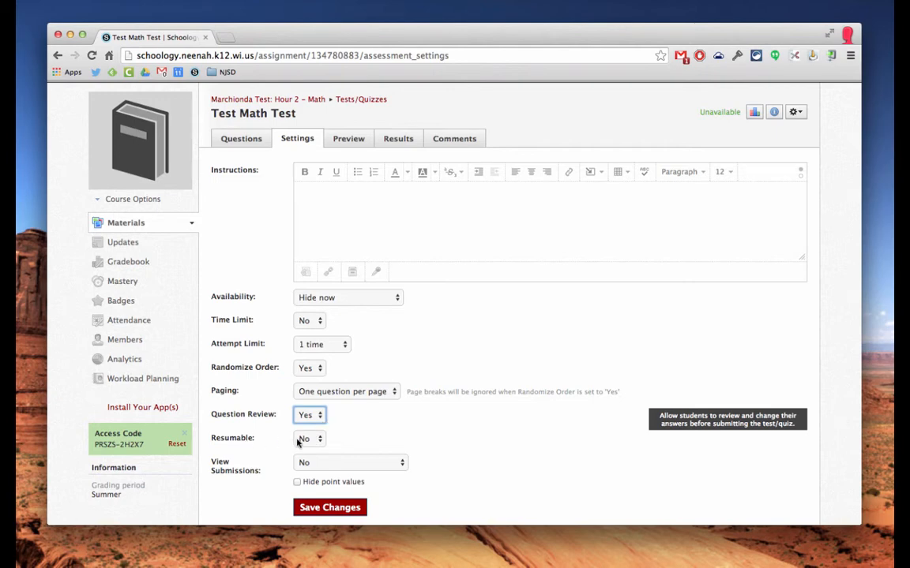
Keep Resumable at No and set View Submissions to 'Yes with correct answers'.
left_click(323, 441)
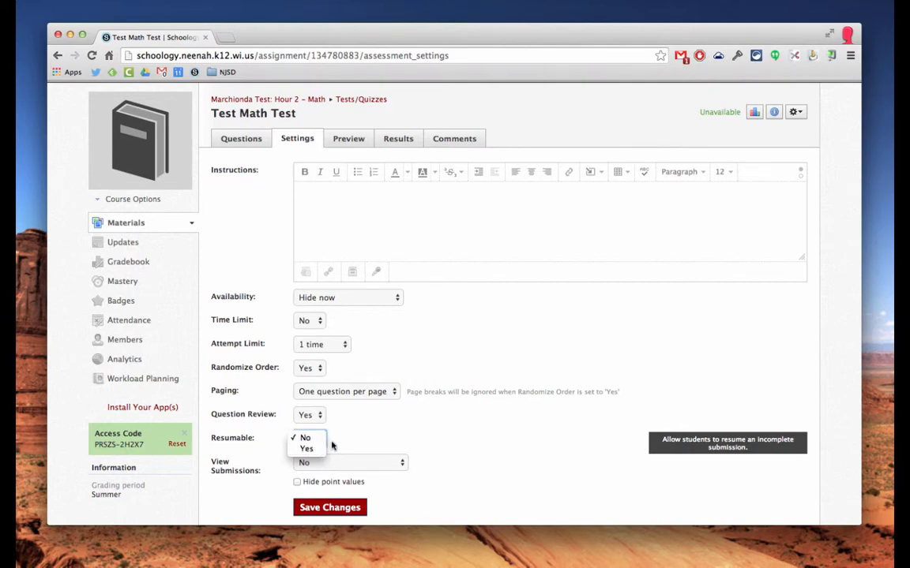
left_click(367, 444)
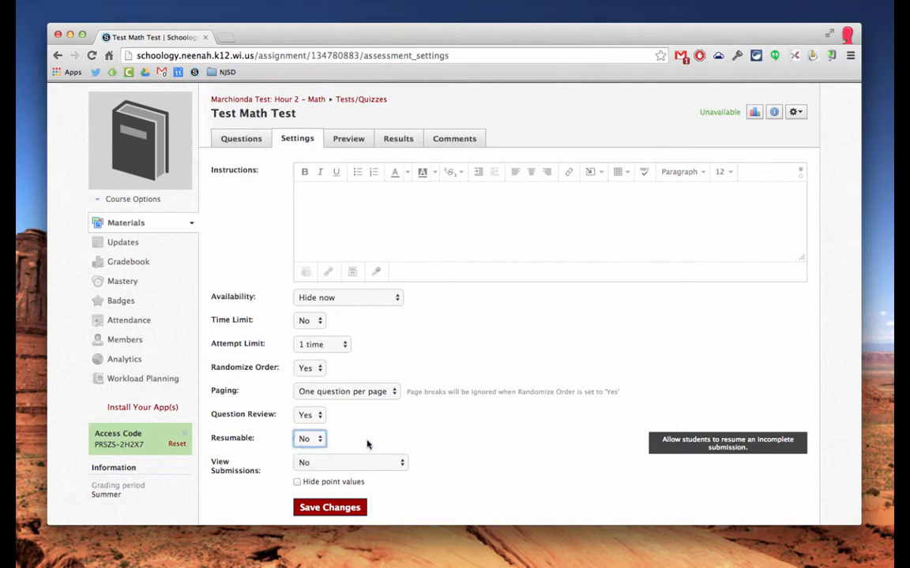
left_click(403, 465)
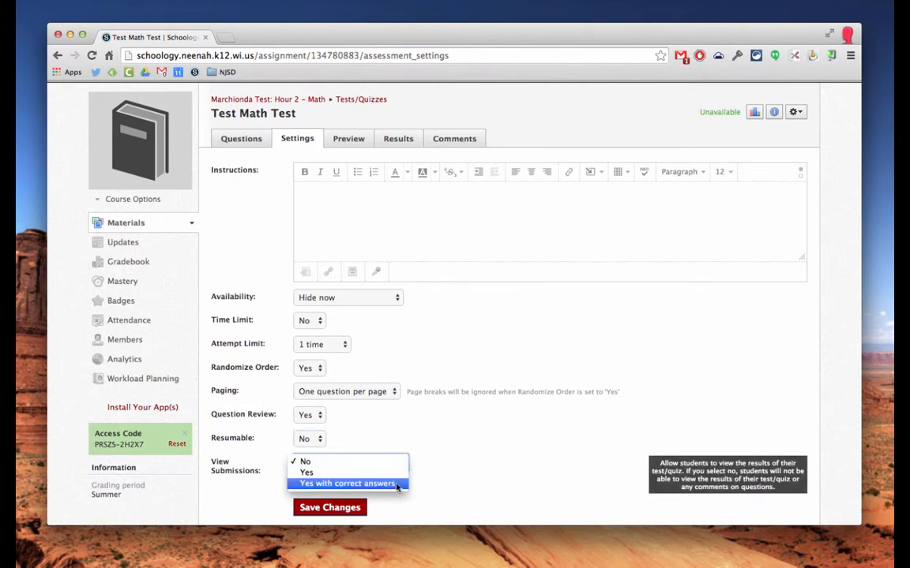
left_click(397, 484)
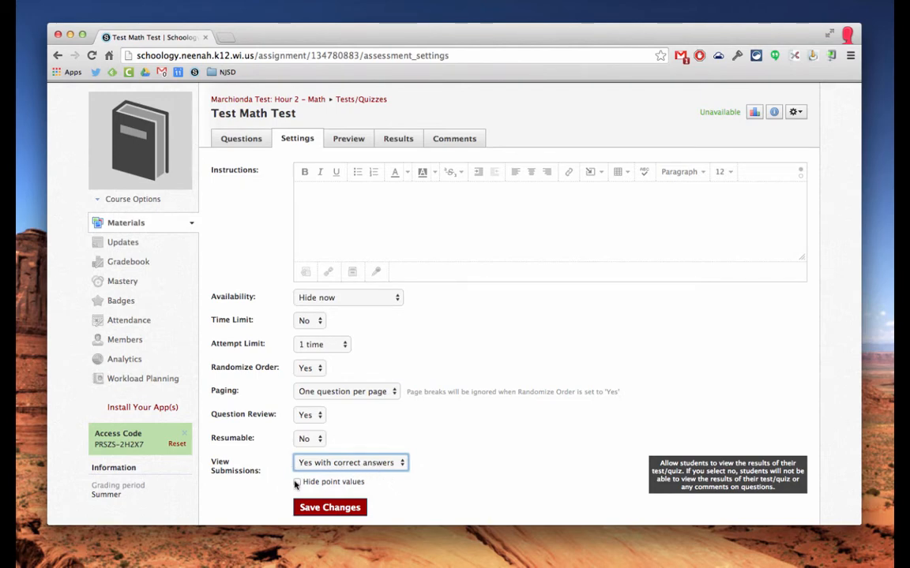
scroll(437, 500, "down", 3)
scroll(418, 481, "up", 5)
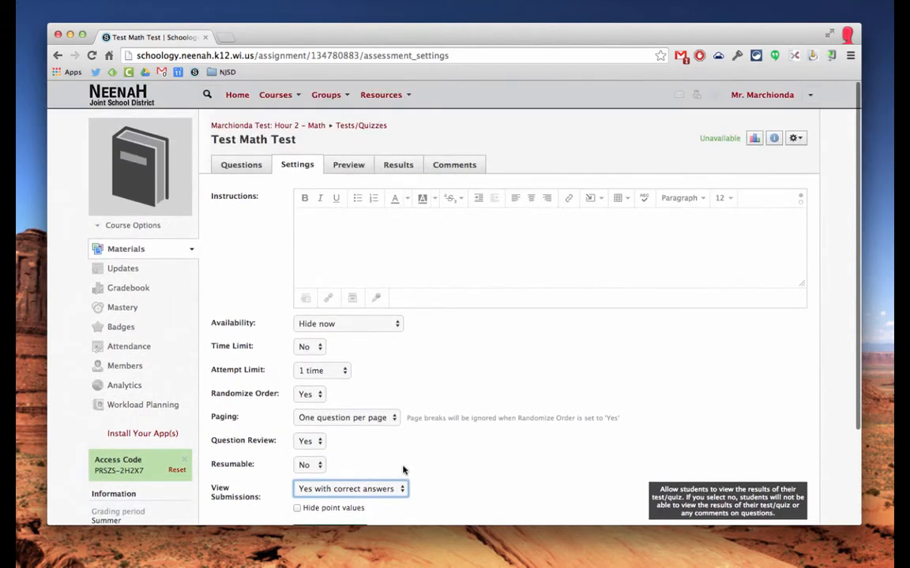
scroll(399, 485, "down", 5)
Save Test Math Test's settings, view Preview, Results and Comments, then go to Hour 2 – Math Materials.
left_click(334, 421)
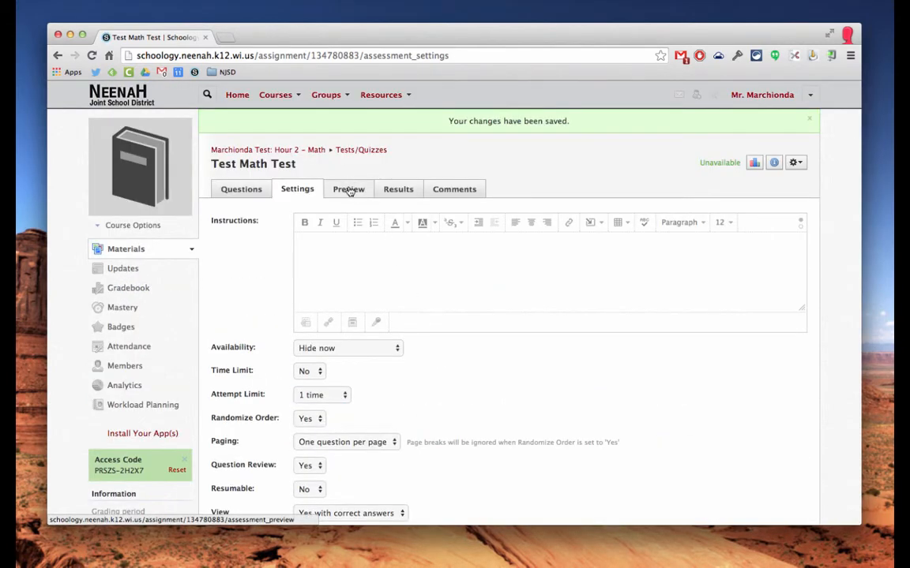
left_click(348, 190)
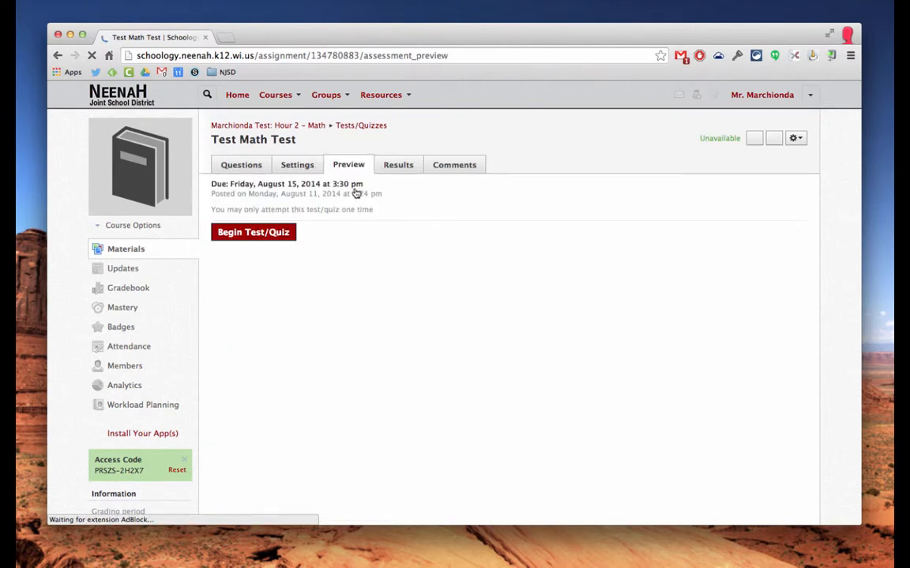
left_click(398, 167)
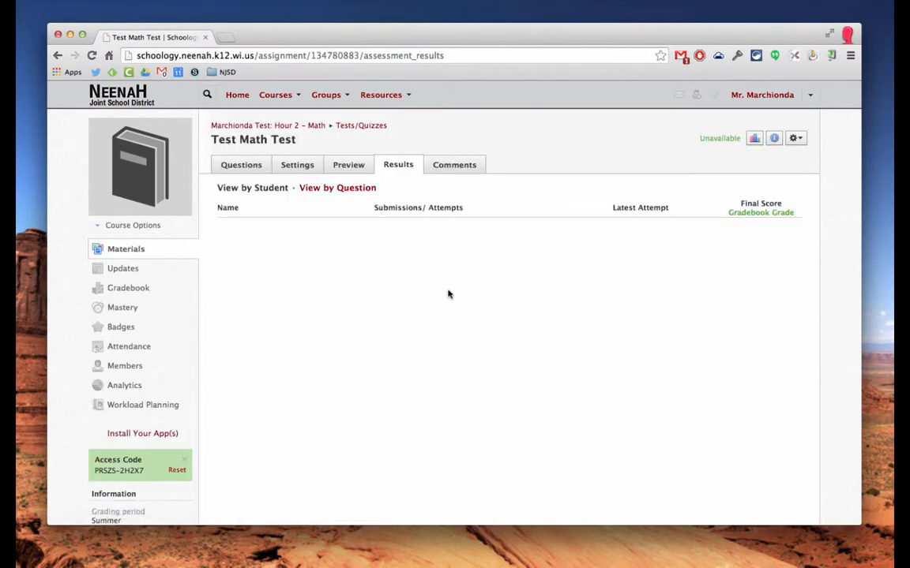
left_click(461, 172)
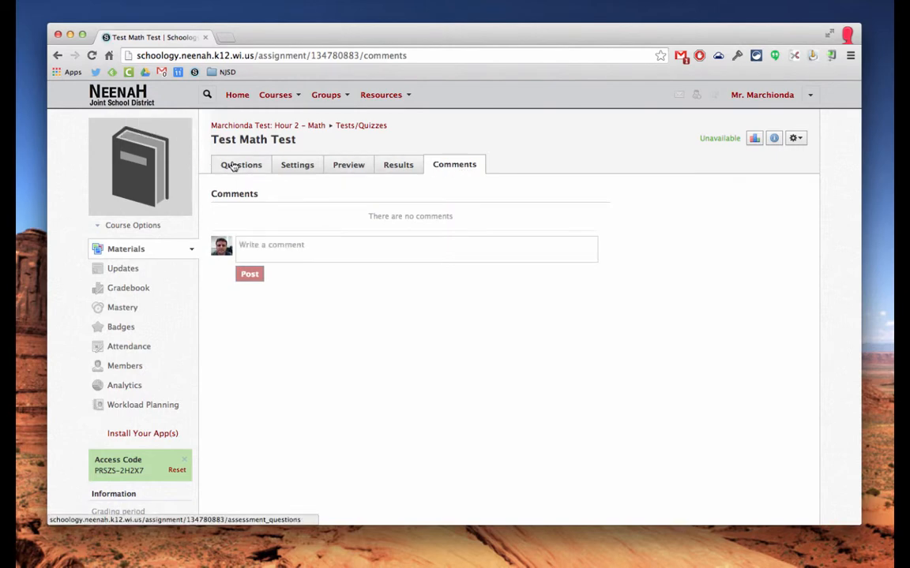
left_click(120, 252)
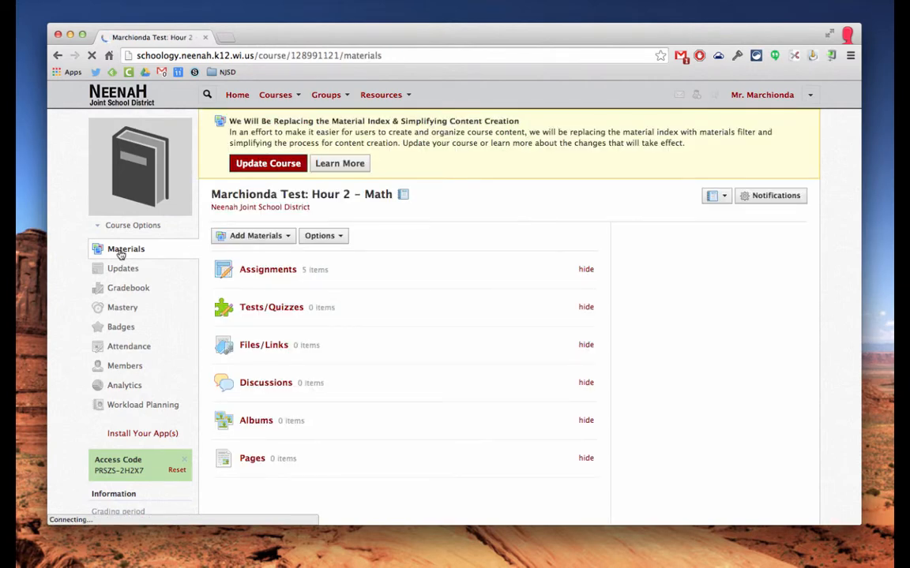
Copy Test Math Test to the Hour 3 course, Unit 1 folder, Classwork category.
left_click(262, 308)
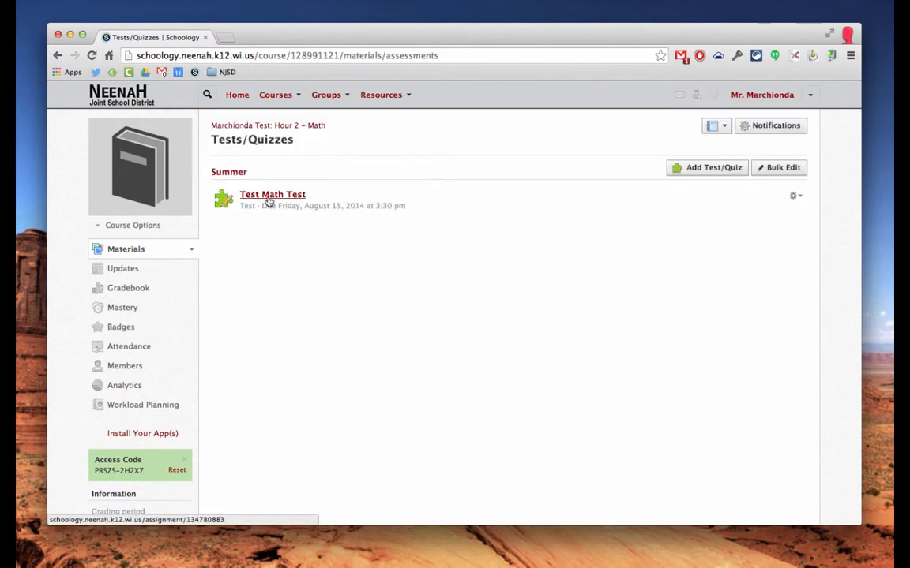
left_click(795, 196)
left_click(769, 262)
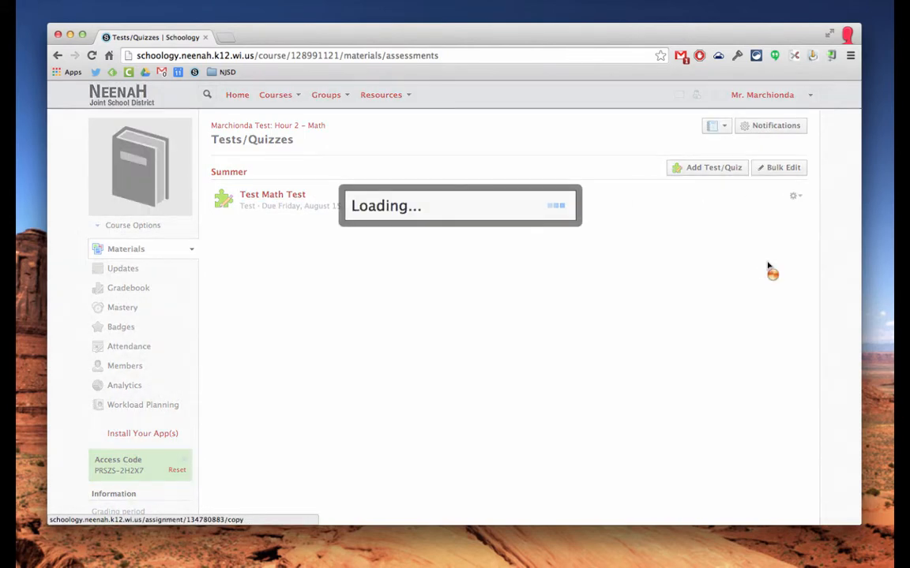
left_click(288, 213)
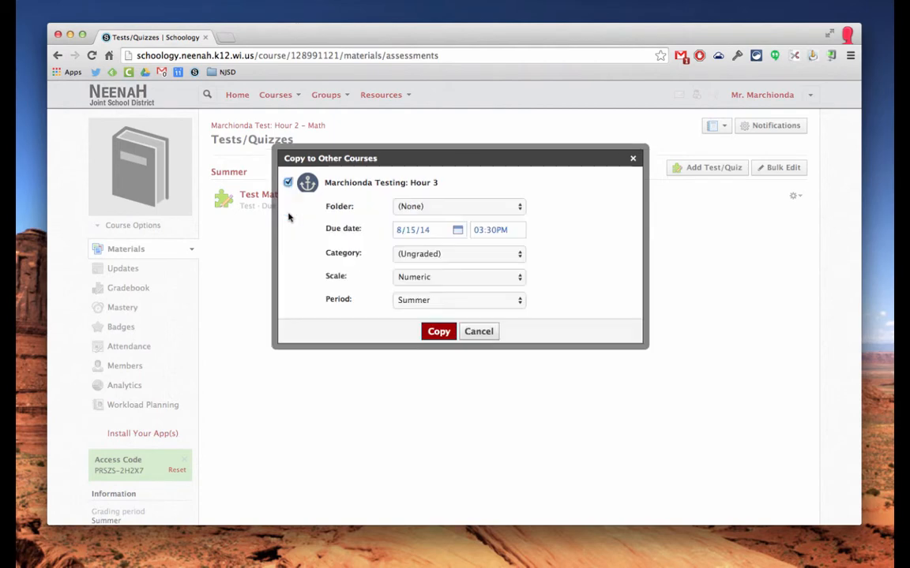
left_click(461, 207)
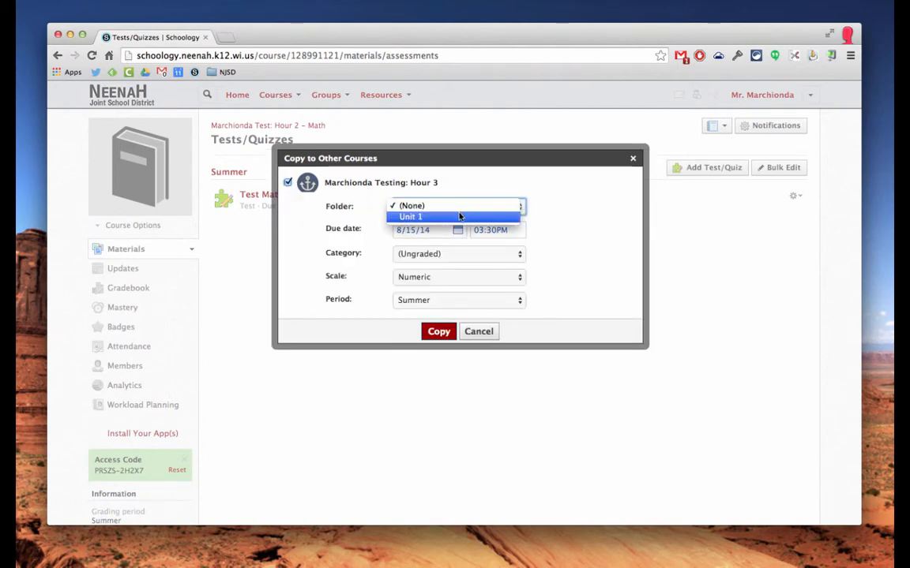
left_click(459, 216)
left_click(462, 256)
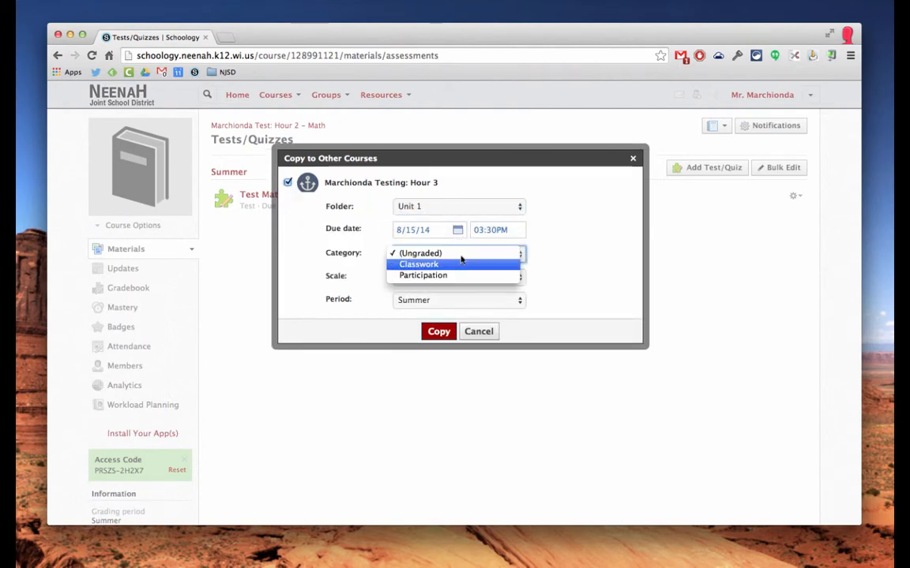
left_click(458, 265)
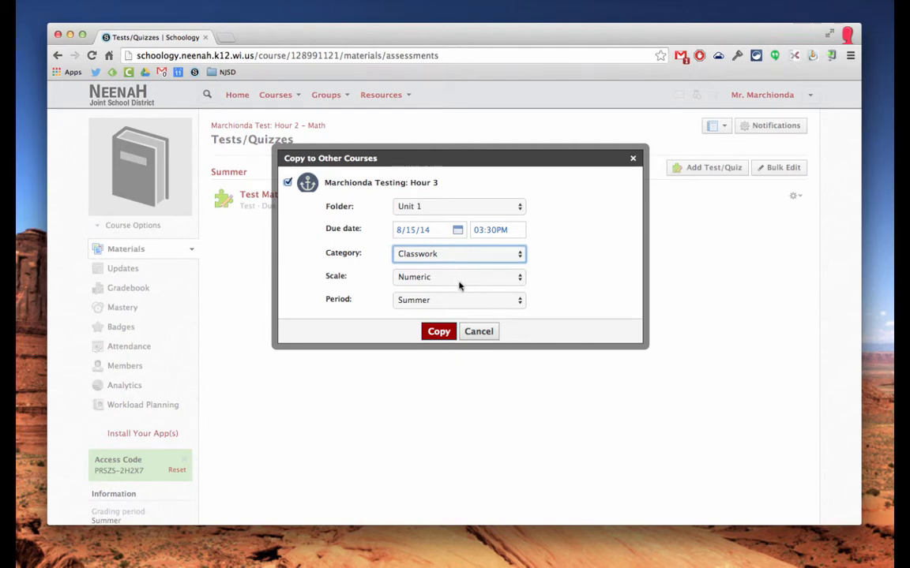
left_click(439, 332)
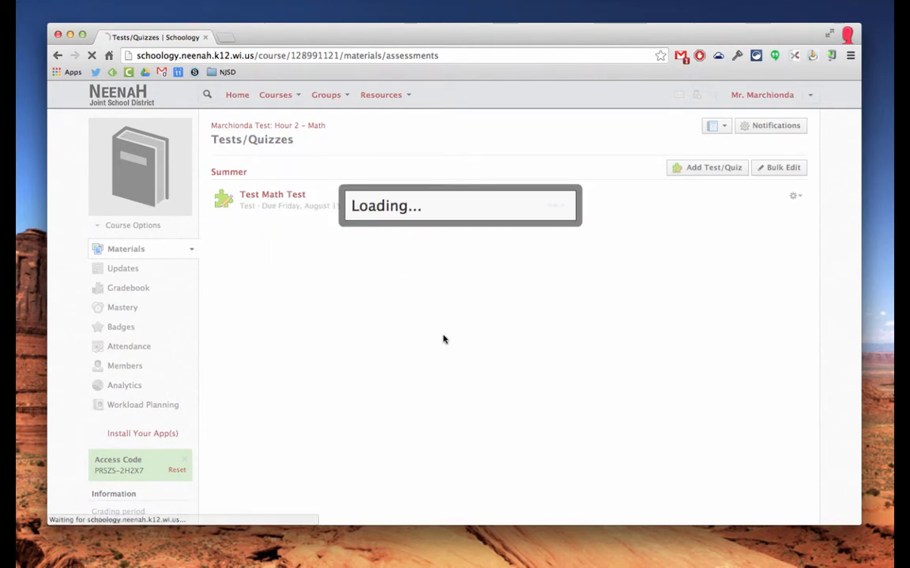
left_click(292, 96)
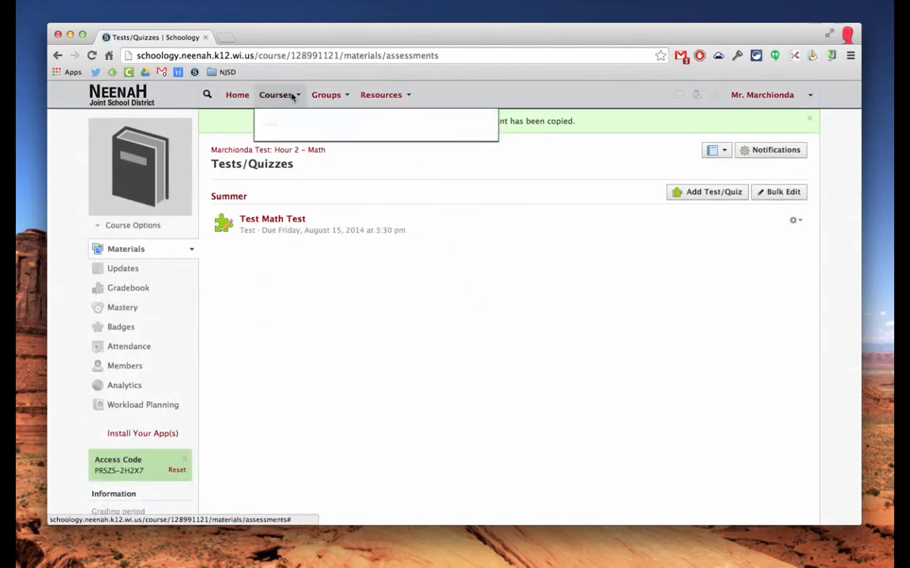
Verify Hour 3's Tests/Quizzes list shows Test Math Test in Unit 1 as Classwork, due August 15, 2014.
left_click(322, 154)
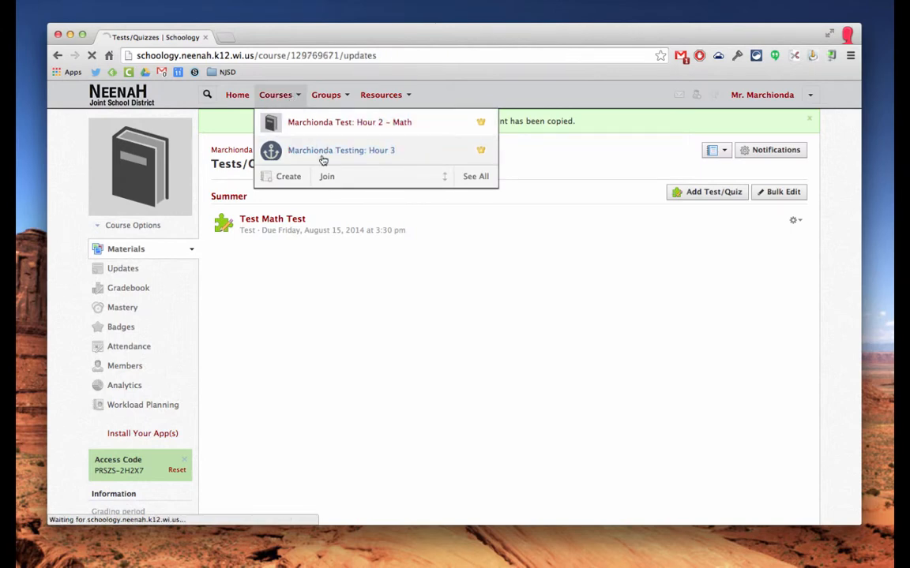
left_click(124, 257)
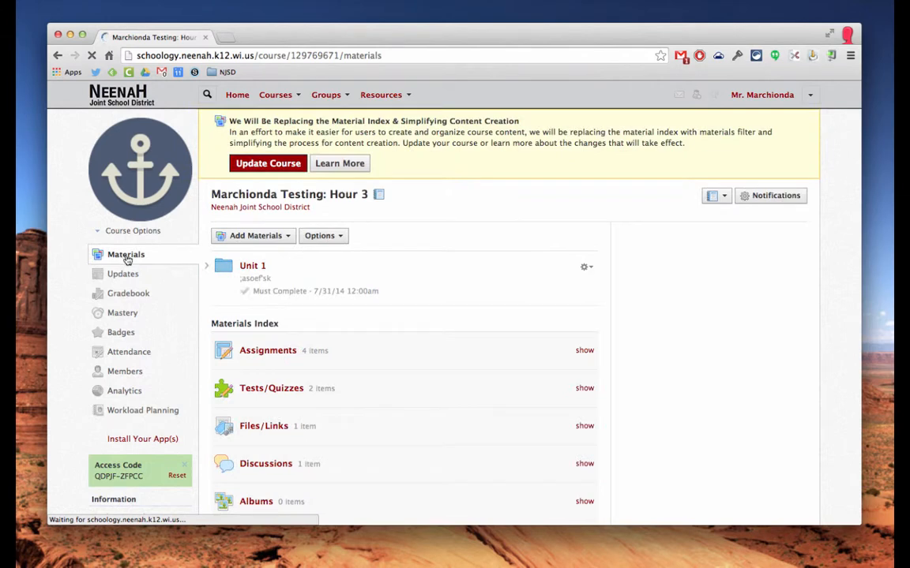
left_click(292, 389)
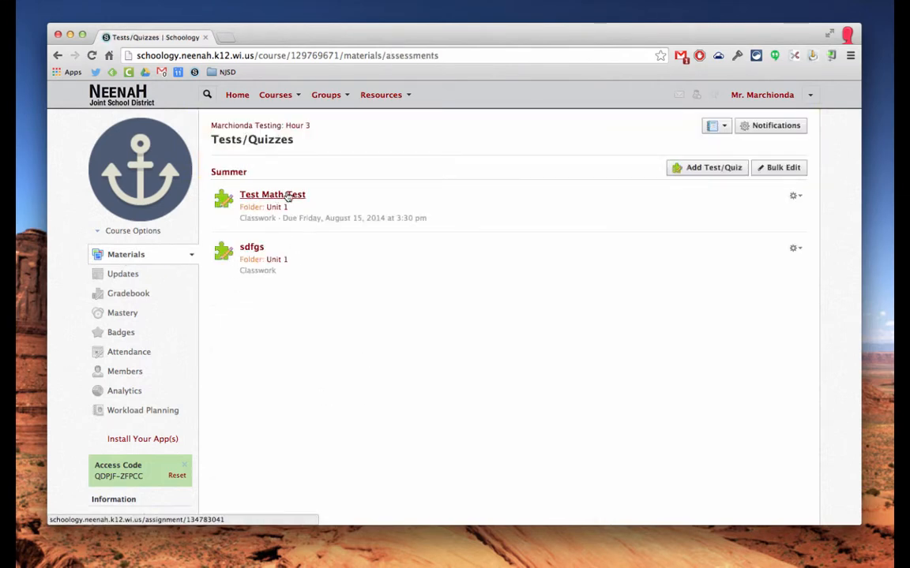
left_click(124, 274)
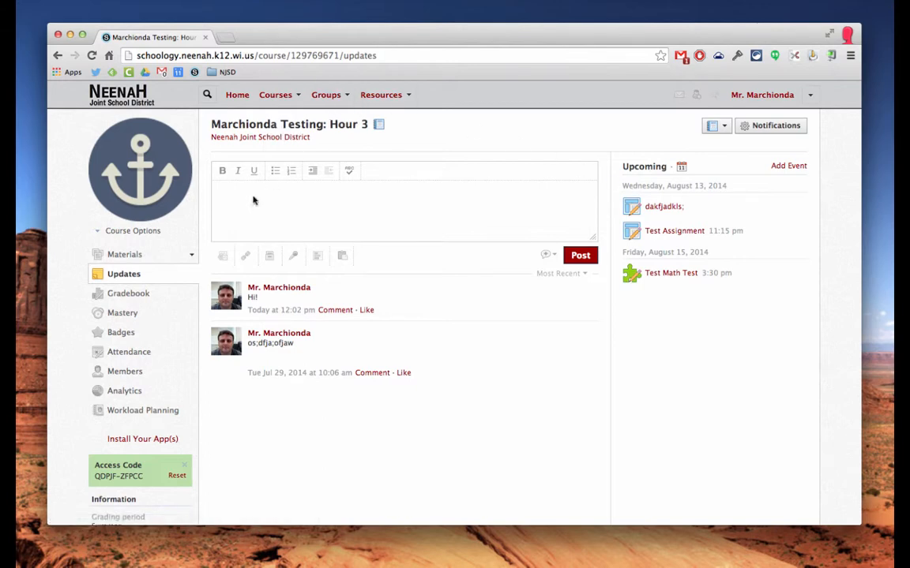
Leave the home page and return to the Hour 2 – Math course from the Courses menu.
left_click(236, 96)
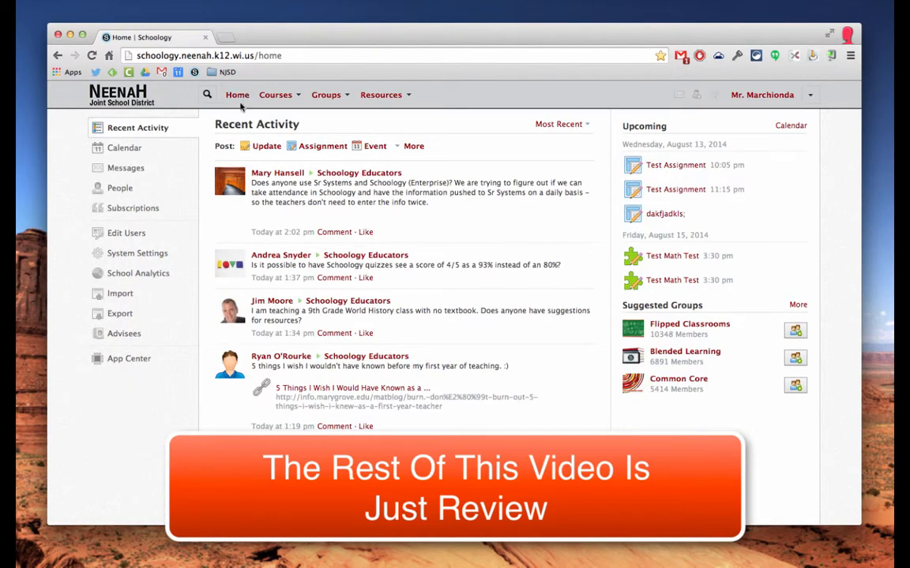
left_click(324, 147)
left_click(288, 96)
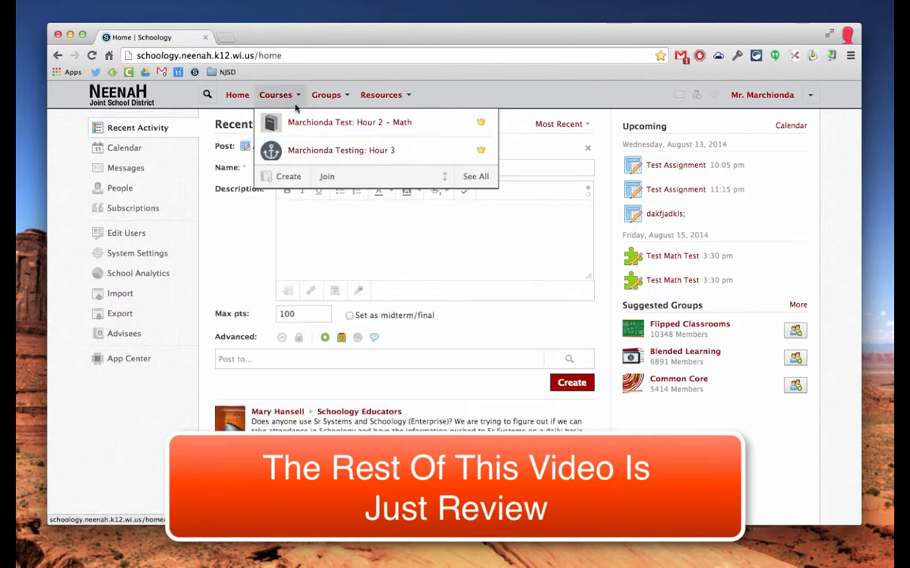
left_click(304, 122)
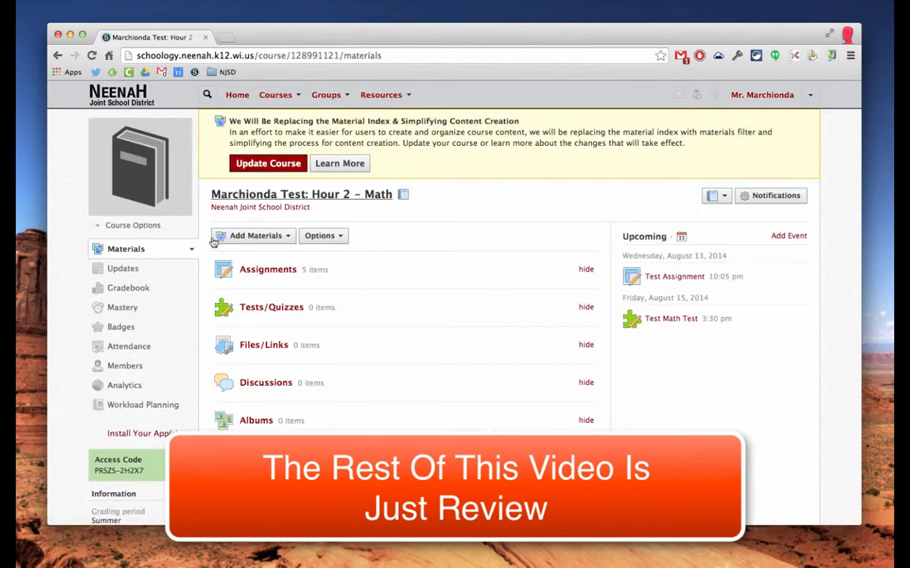